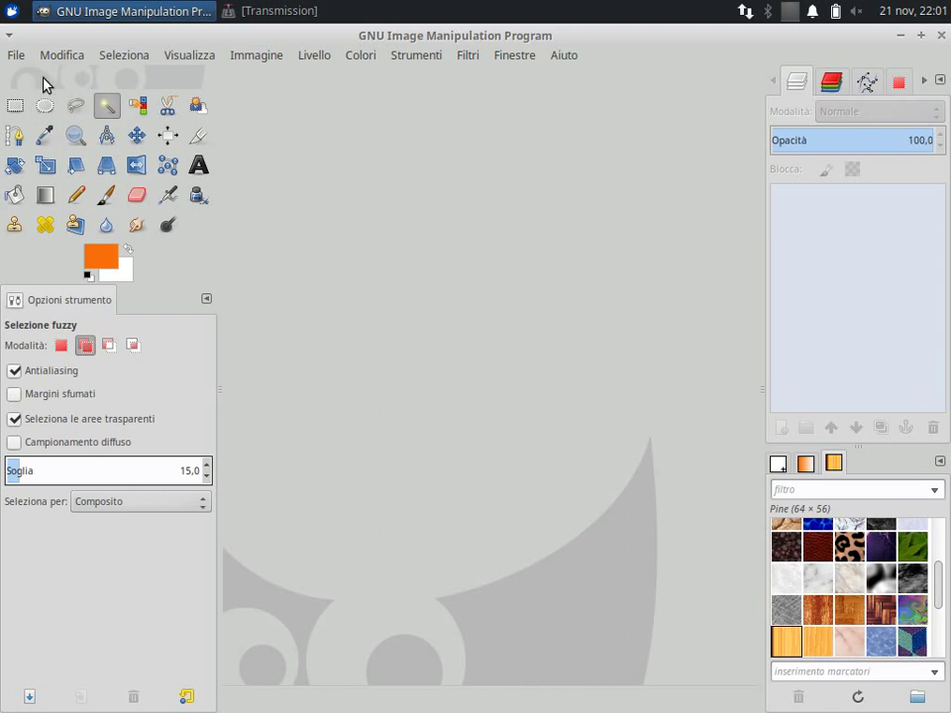
Step: Open Steel Man.svg from the Desktop and render it as a new 269×280 image
left_click(17, 54)
left_click(35, 120)
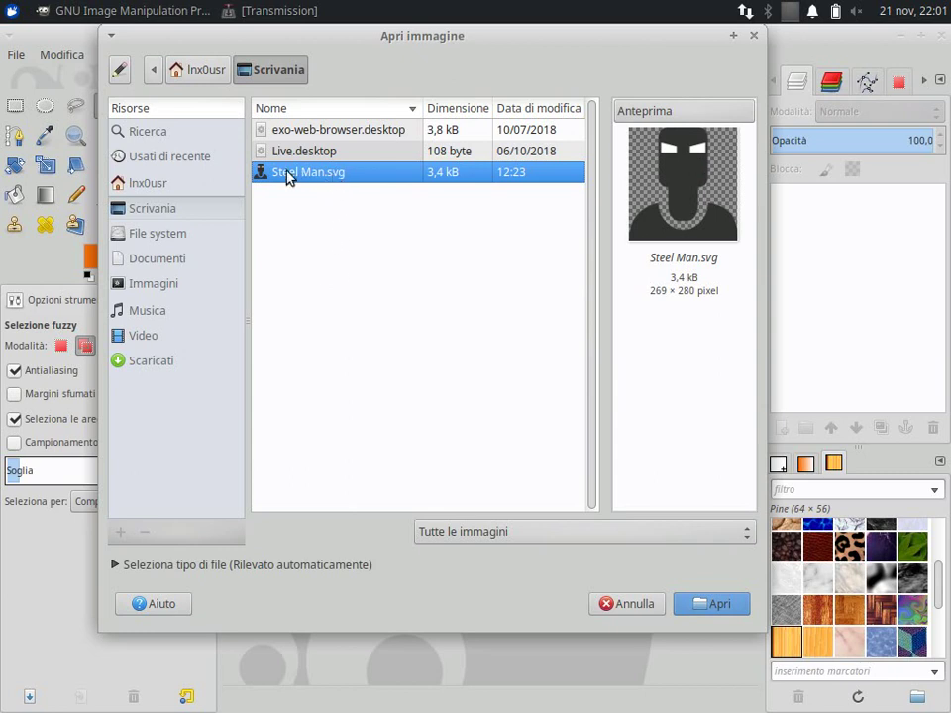
left_click(742, 602)
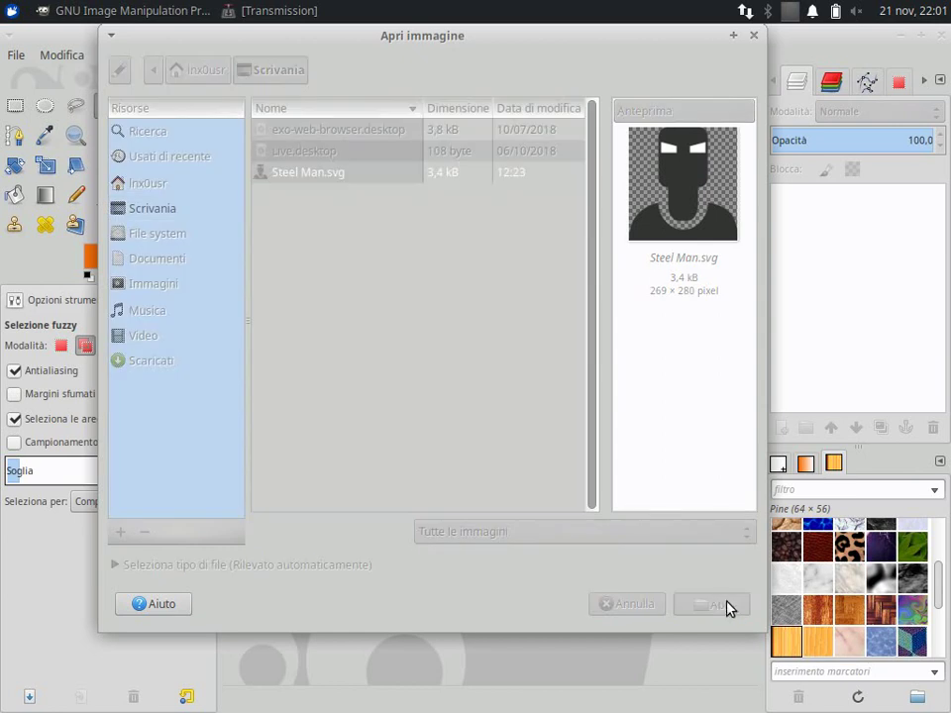
left_click(610, 474)
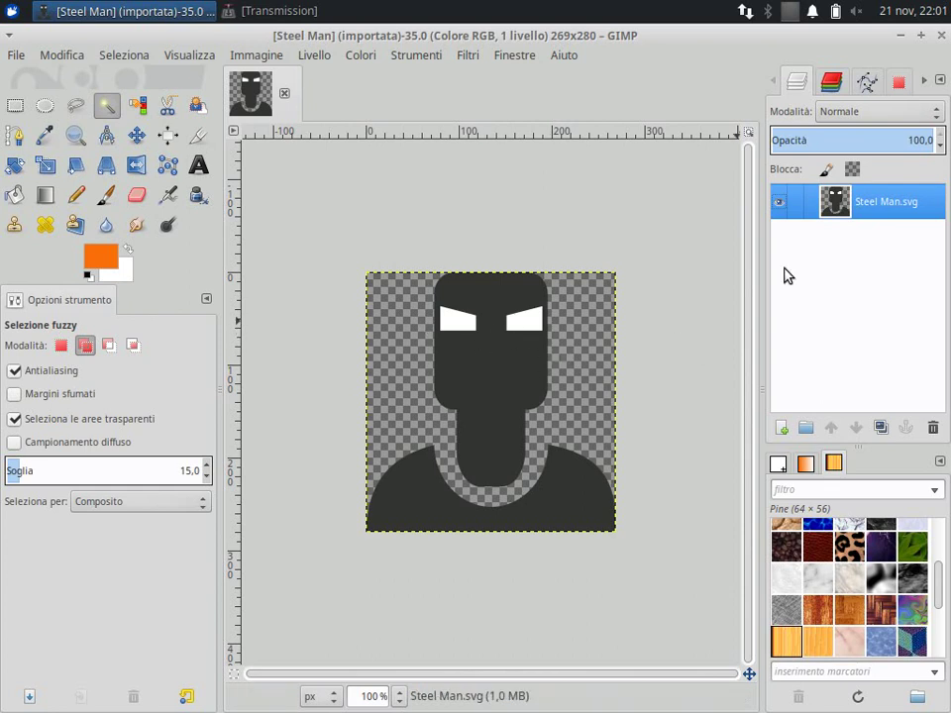
Step: Duplicate the Steel Man.svg layer into Steel Man.svg copia and make the original layer active
right_click(837, 198)
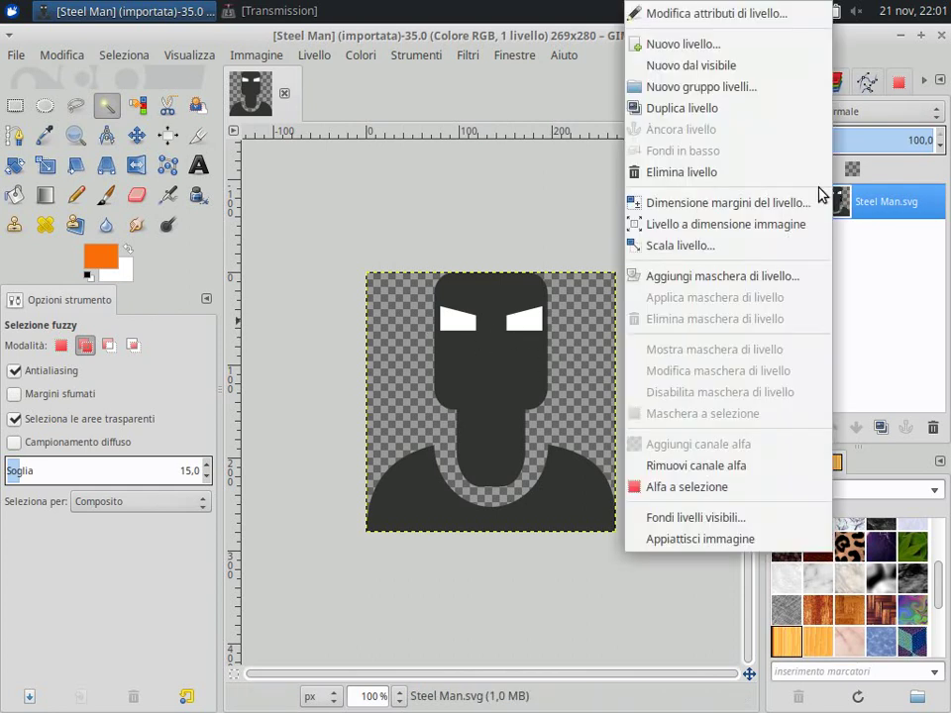
left_click(703, 108)
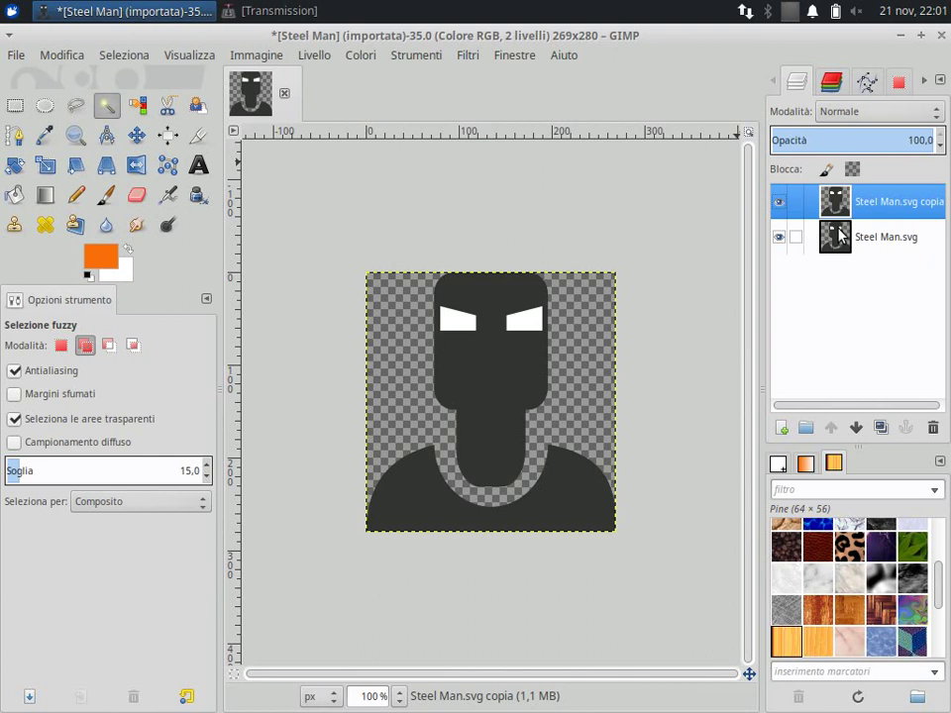
left_click(840, 232)
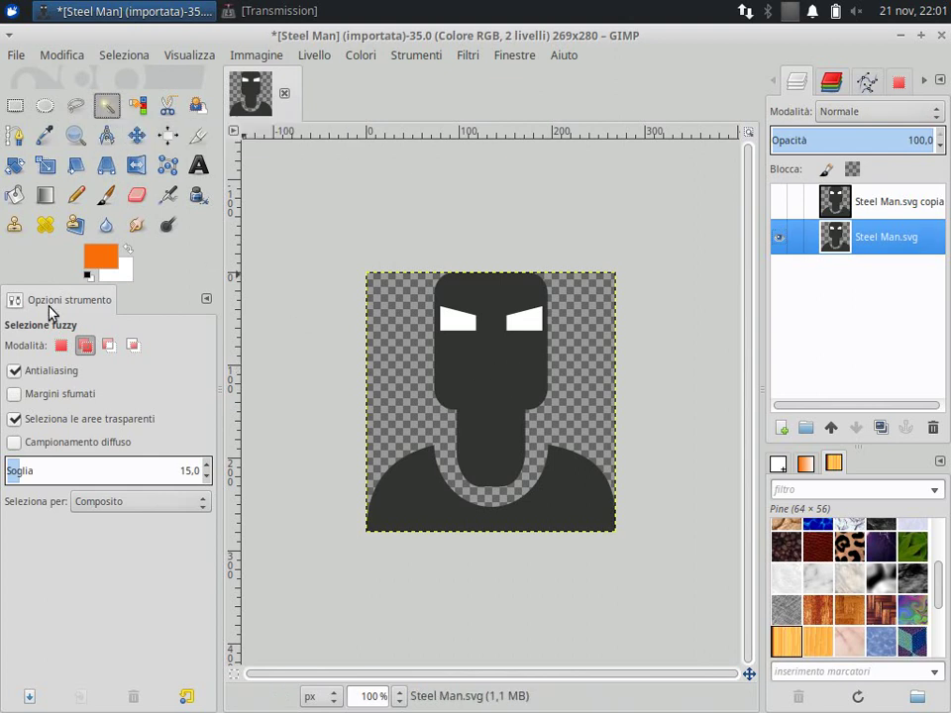
Step: Fuzzy-select the dark head and neck, then add the white eyes to the selection
left_click(61, 344)
left_click(496, 364)
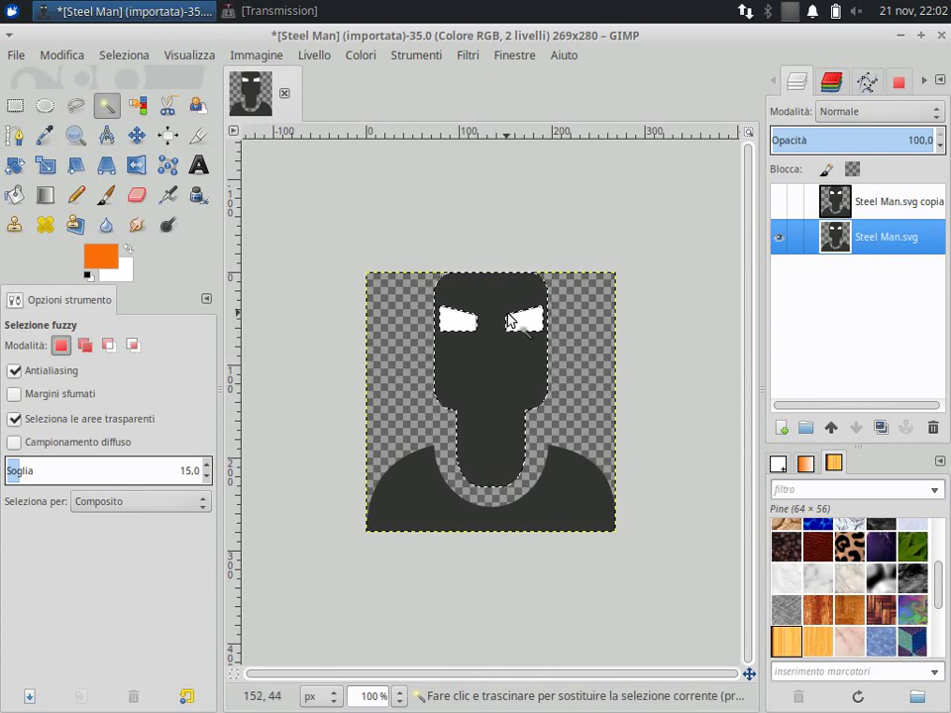
key("Delete")
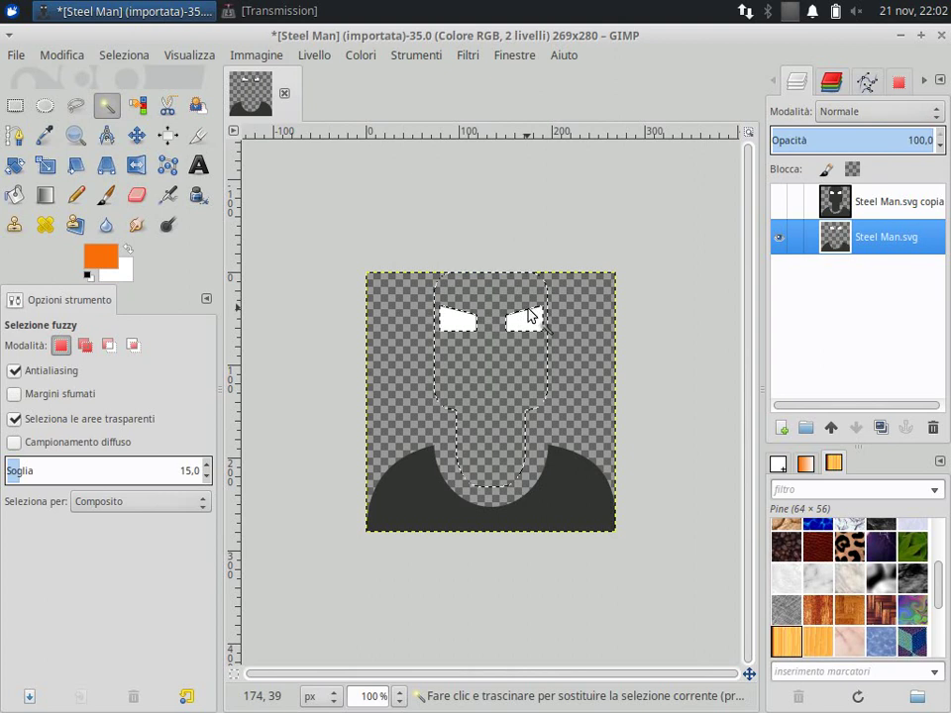
key("ctrl+z")
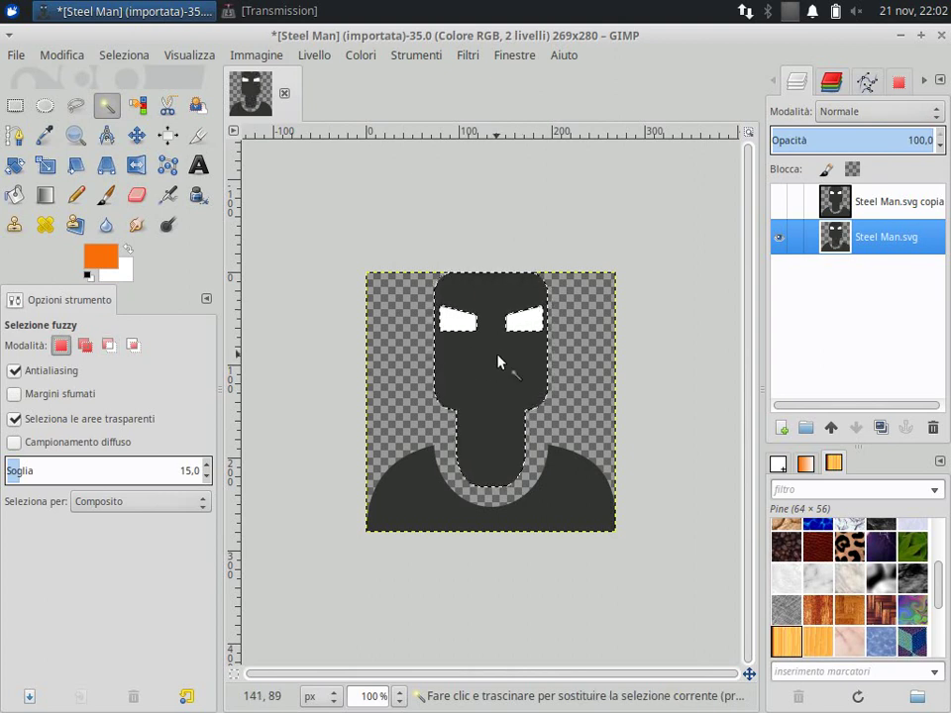
left_click(86, 346)
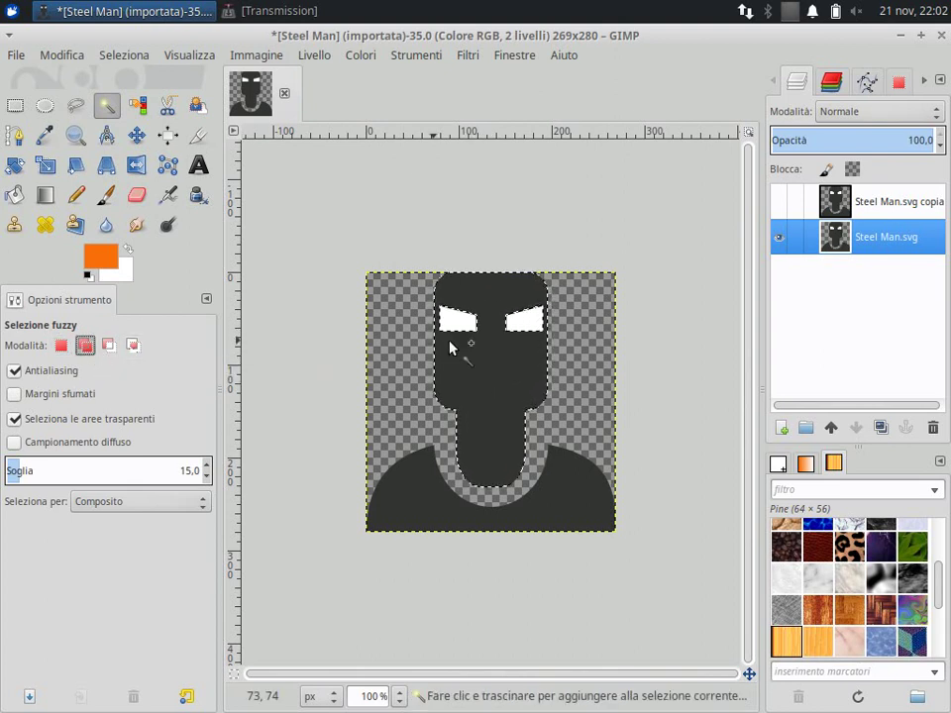
left_click(528, 325)
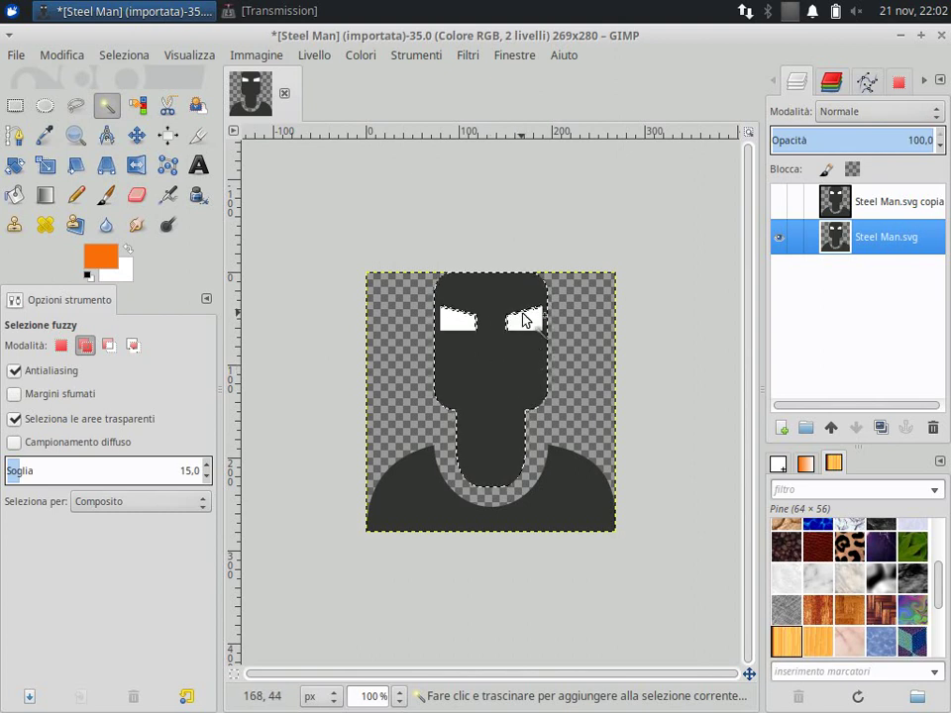
left_click(15, 168)
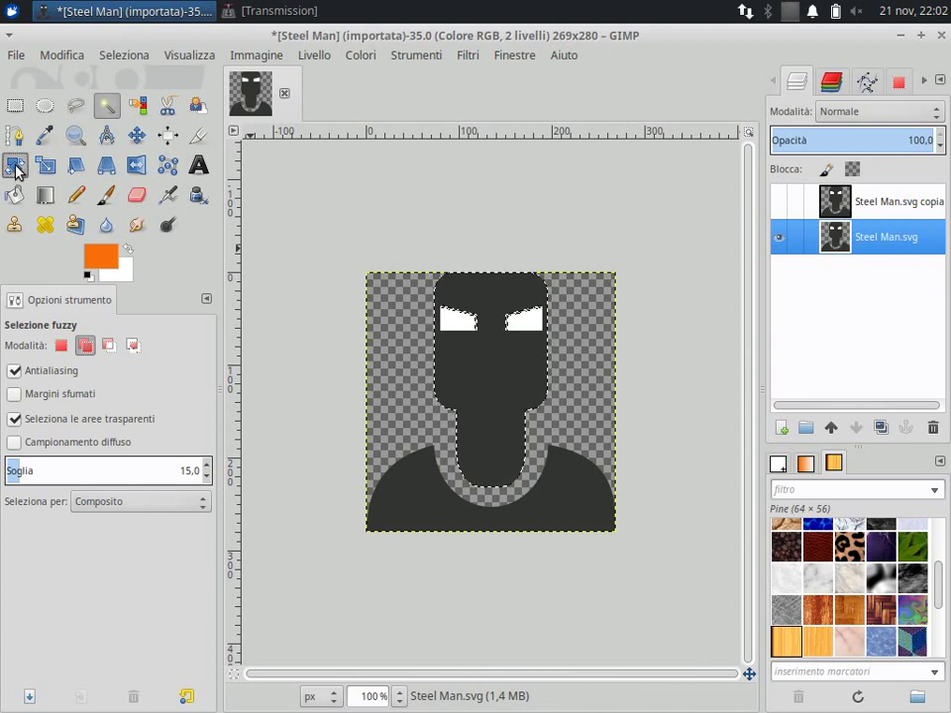
Step: Rotate the selected head and eyes by -15 degrees and anchor the floating selection
left_click(492, 370)
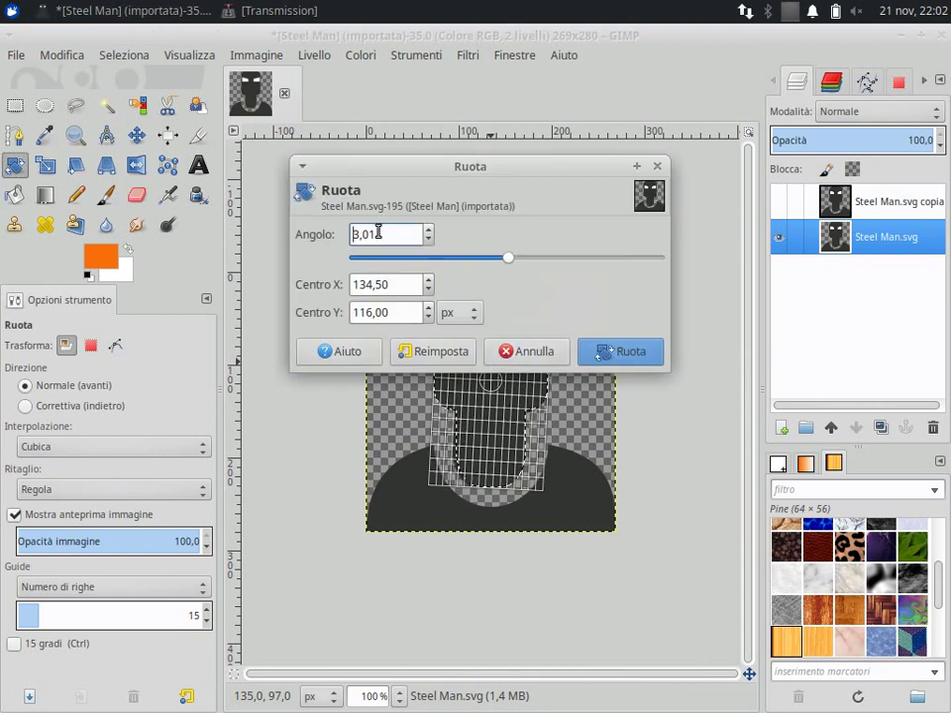
left_click_drag(377, 234, 347, 234)
type("-15")
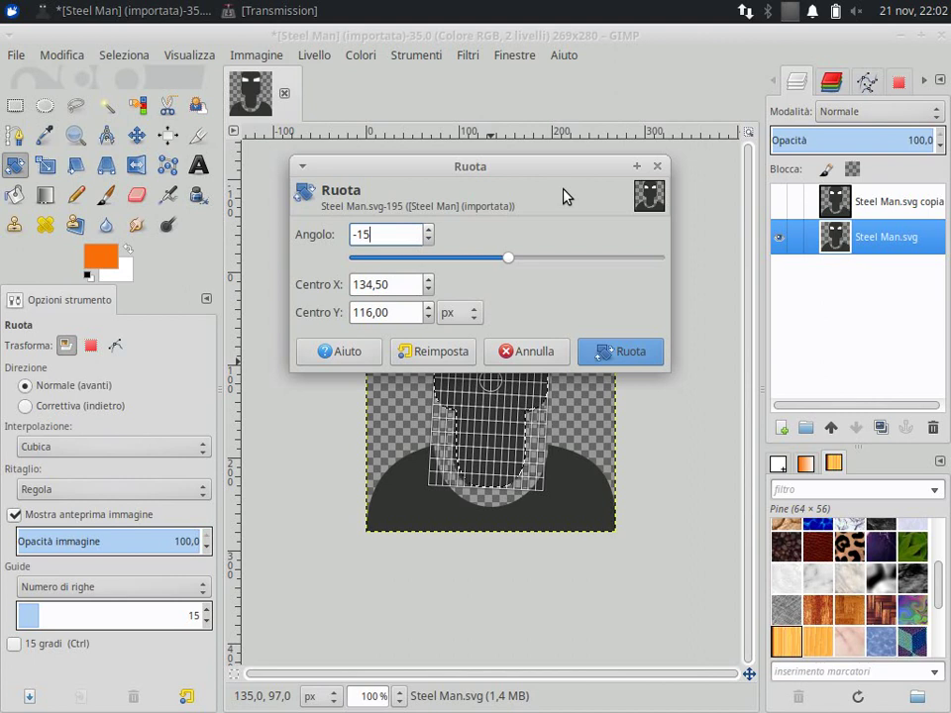
mouse_move(540, 166)
left_mouse_down()
mouse_move(360, 84)
mouse_move(360, 50)
left_mouse_up()
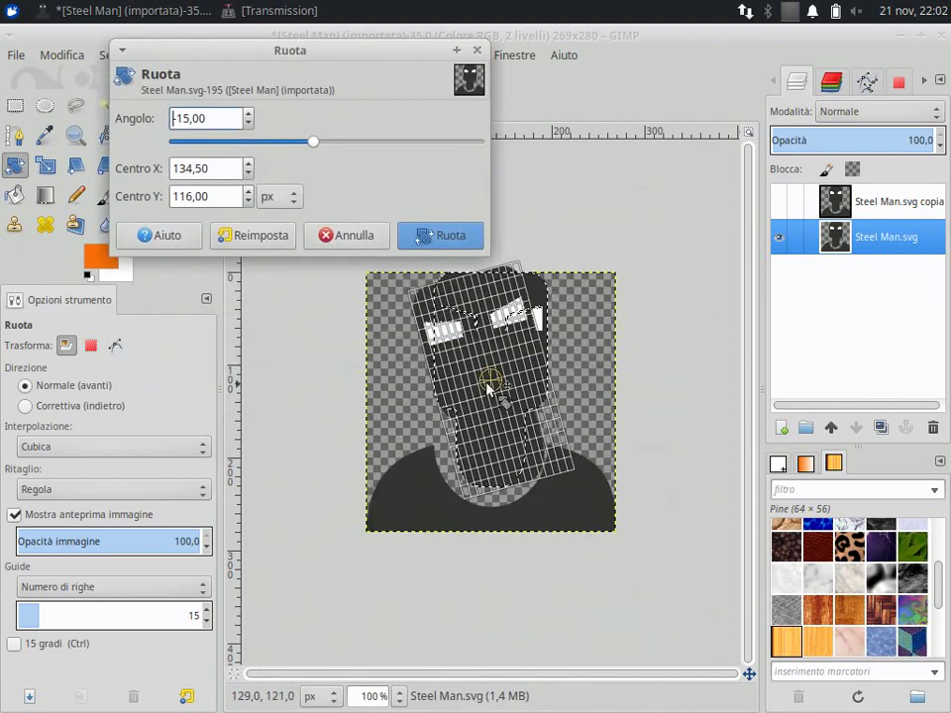
left_click(179, 118)
key("BackSpace")
key("BackSpace")
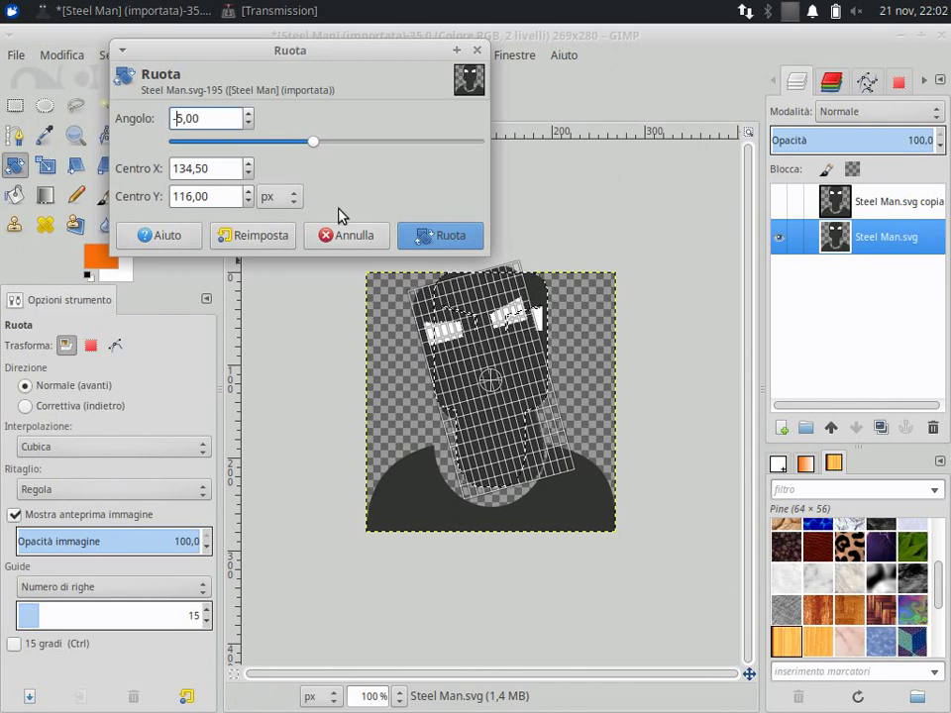
type("1")
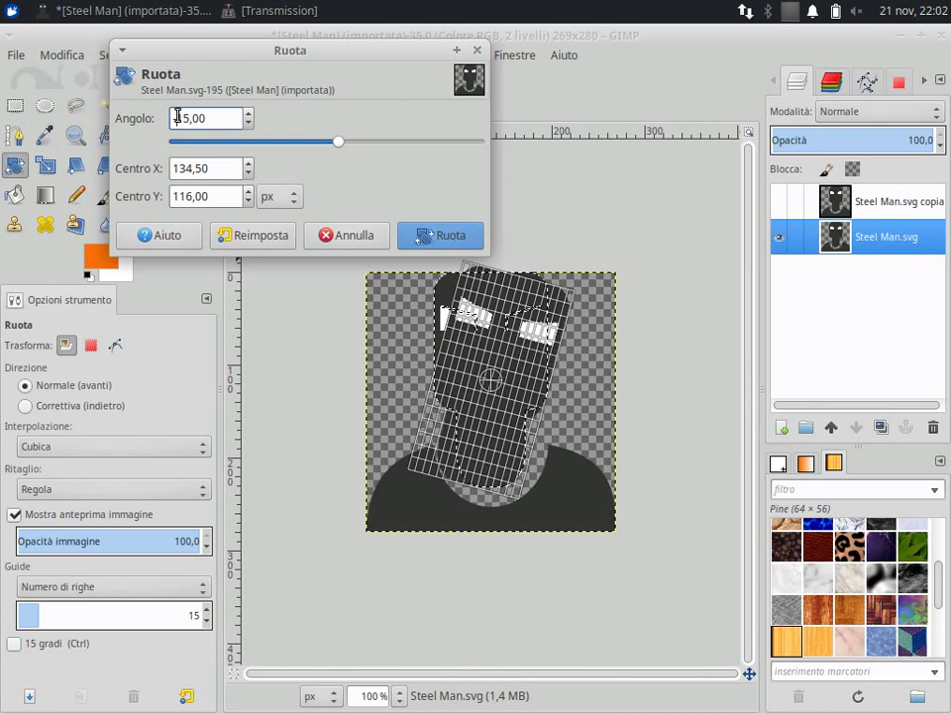
type("-")
left_click(442, 238)
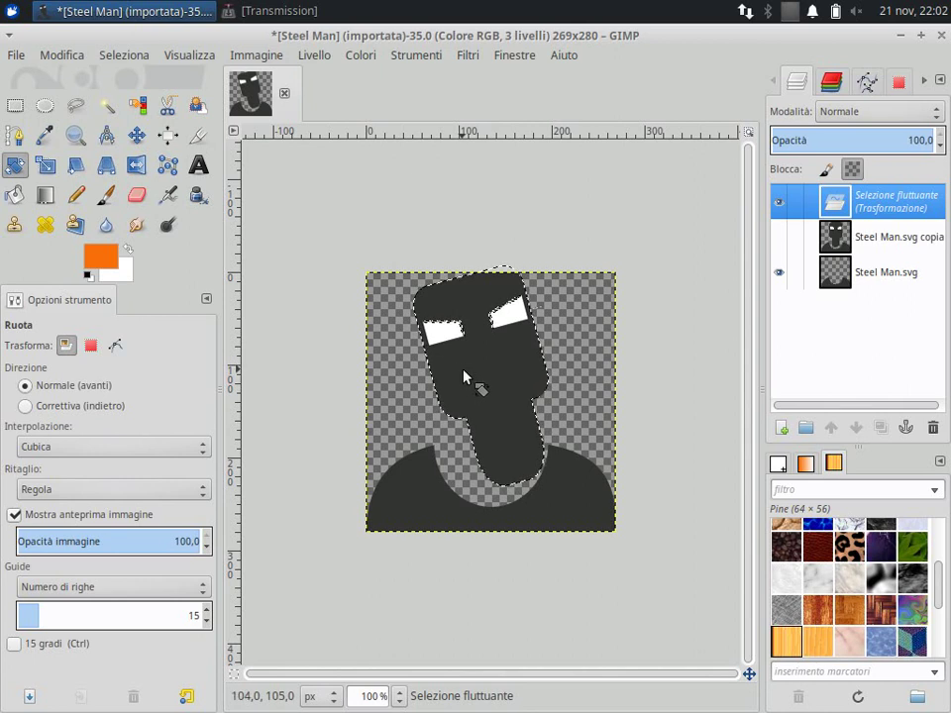
right_click(832, 220)
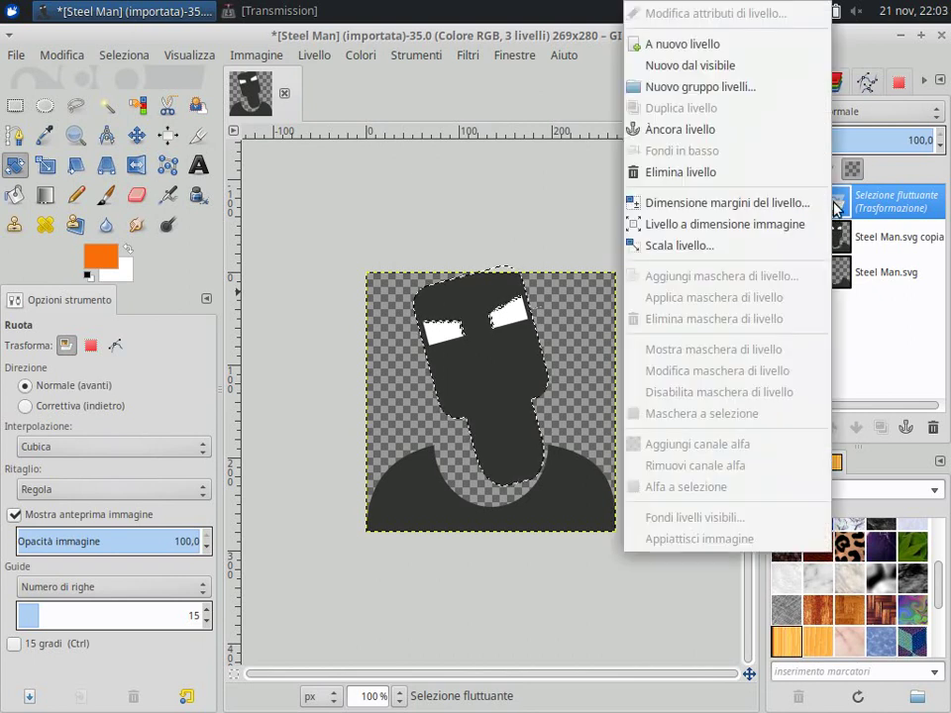
left_click(714, 126)
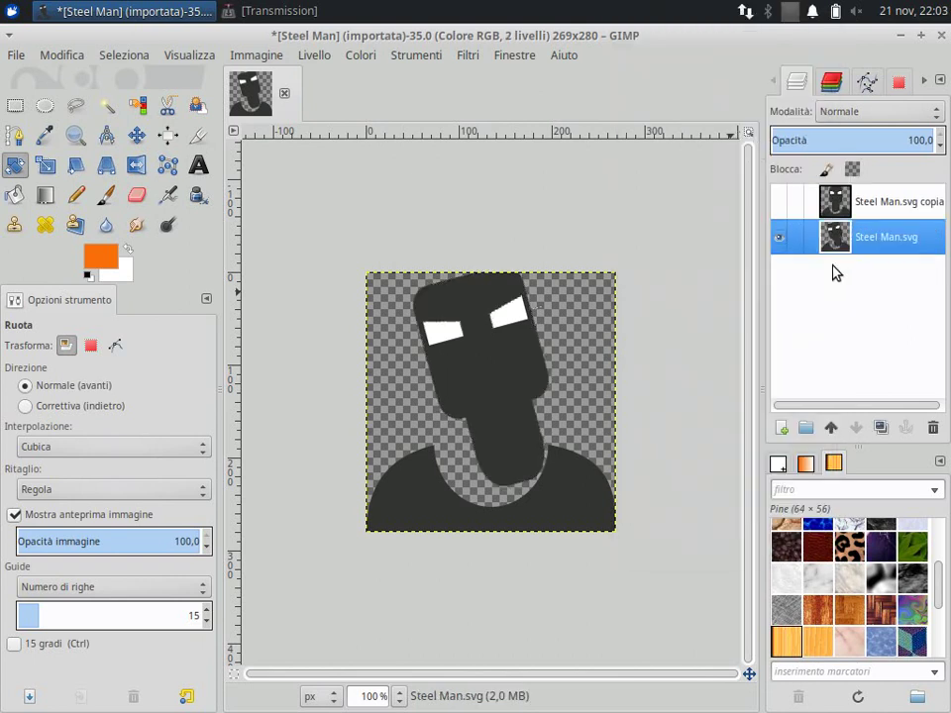
Step: Toggle layer visibility to compare the upright copy with the tilted original
left_click(779, 203)
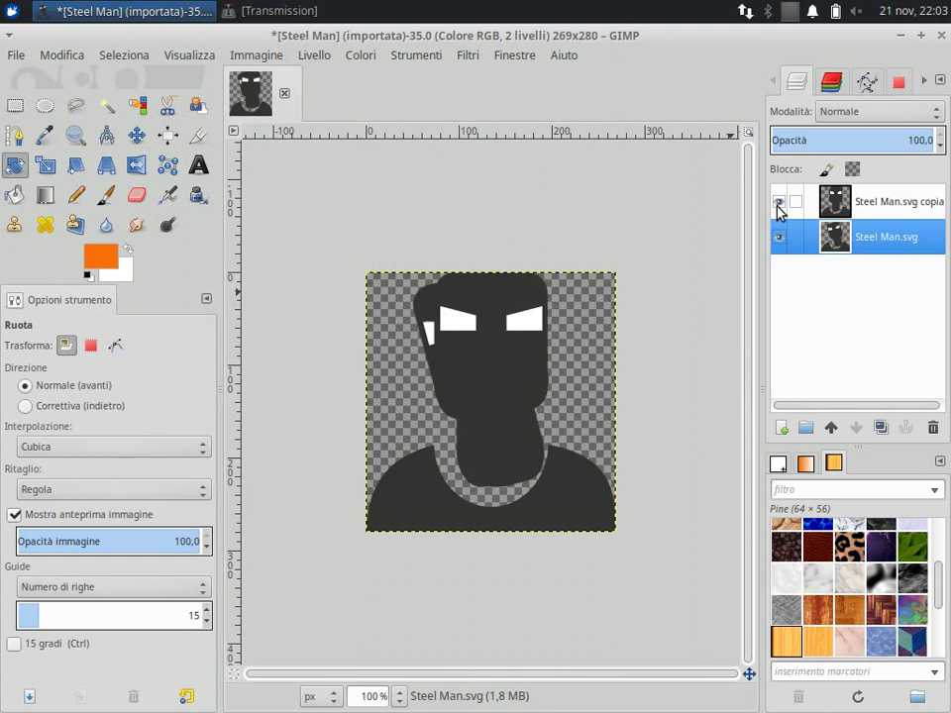
left_click(779, 237)
left_click(781, 239)
left_click(780, 238)
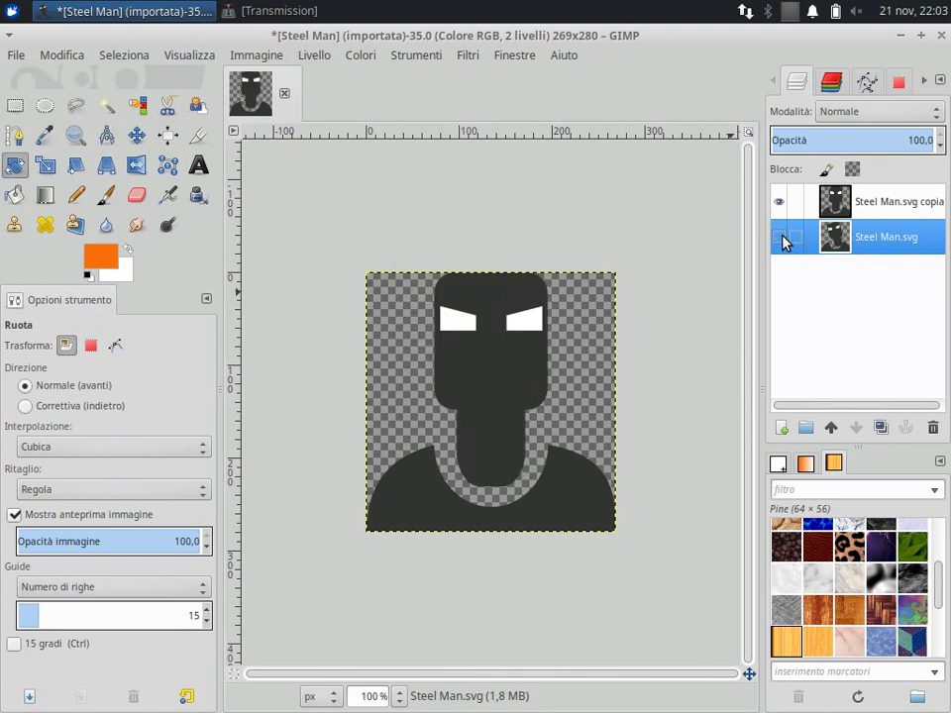
left_click(780, 238)
left_click(781, 238)
left_click(780, 201)
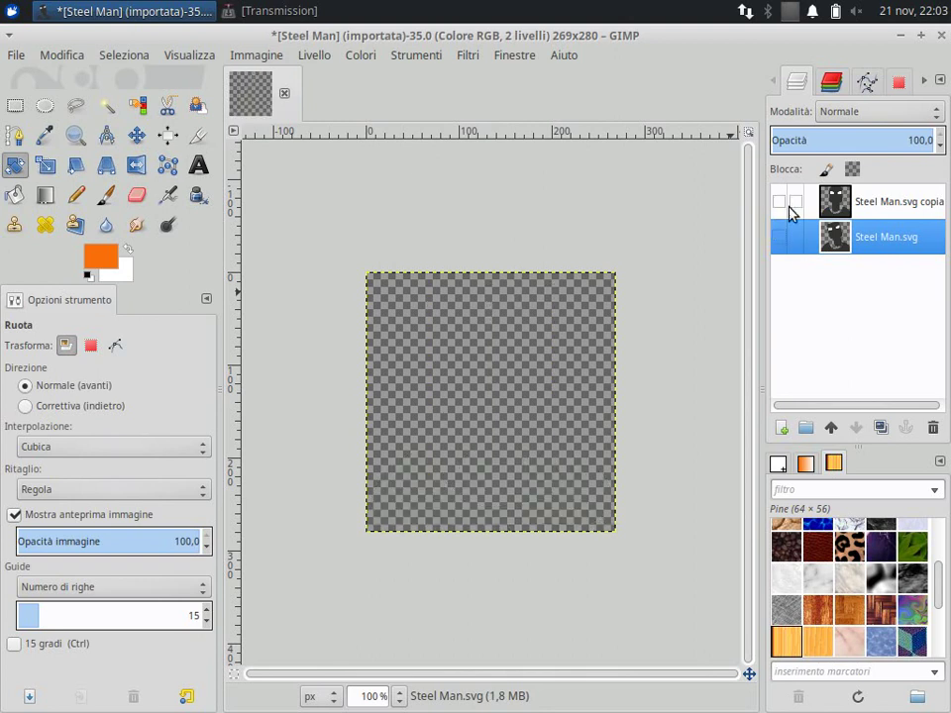
Step: Make two more copies of Steel Man.svg copia below the original and show the bottom one
left_click(838, 204)
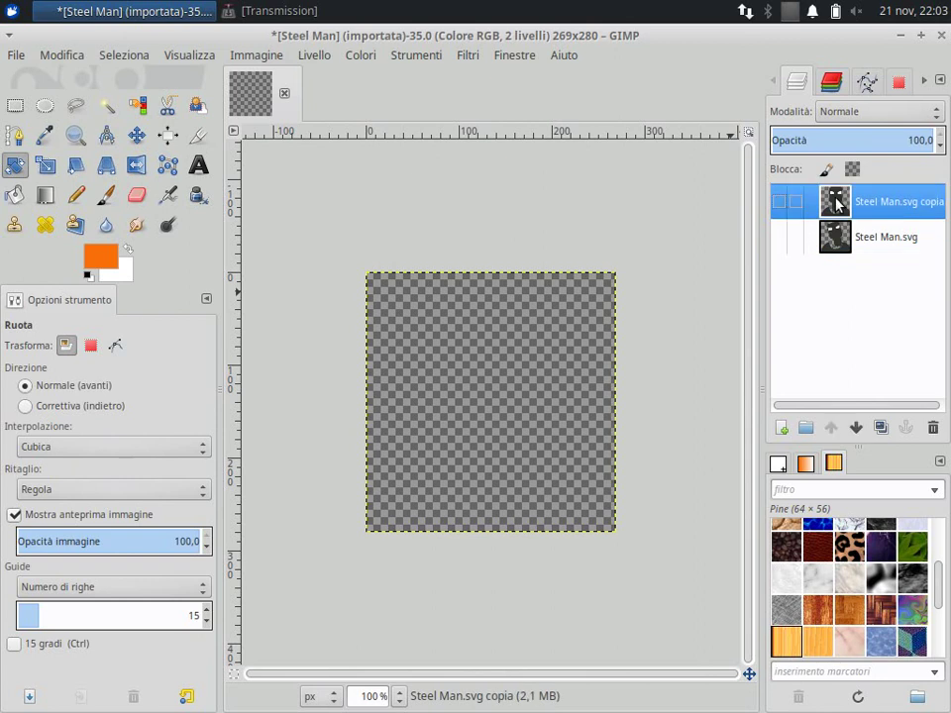
right_click(838, 203)
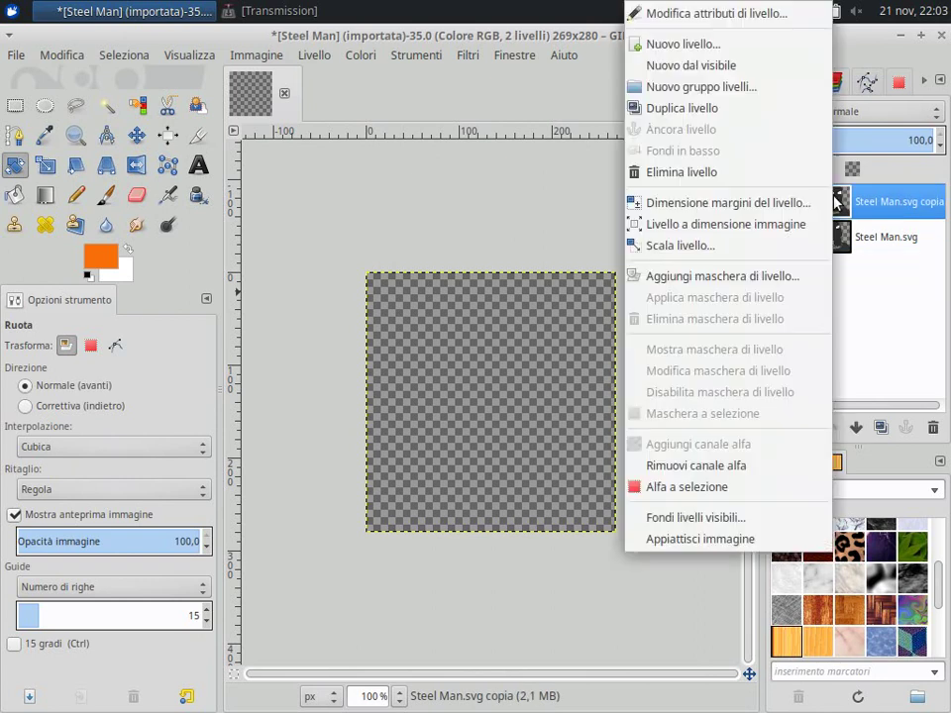
left_click(713, 113)
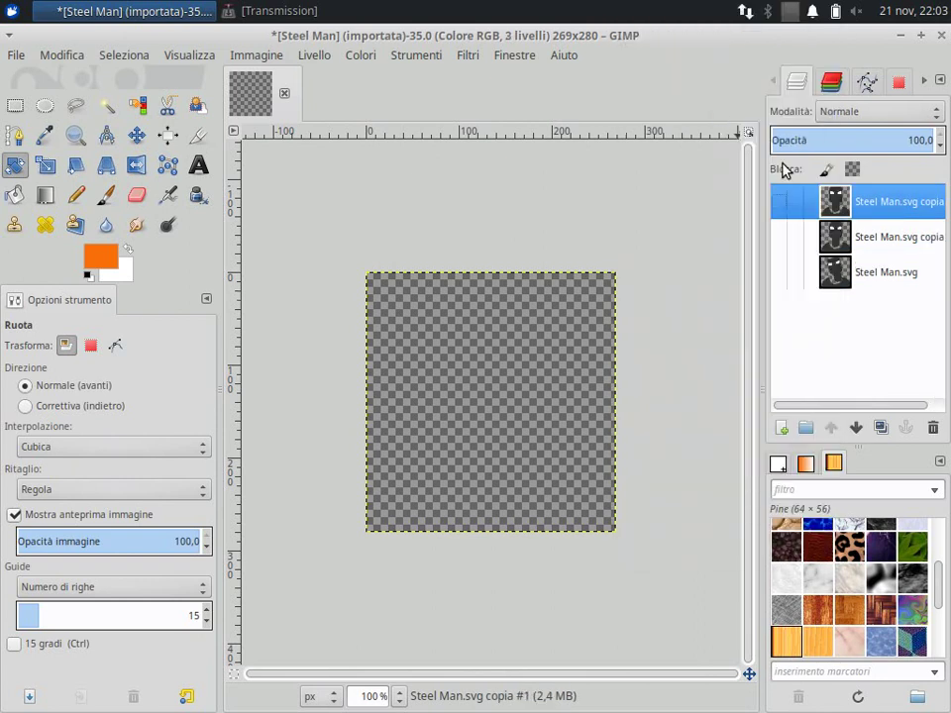
left_click_drag(835, 236, 835, 303)
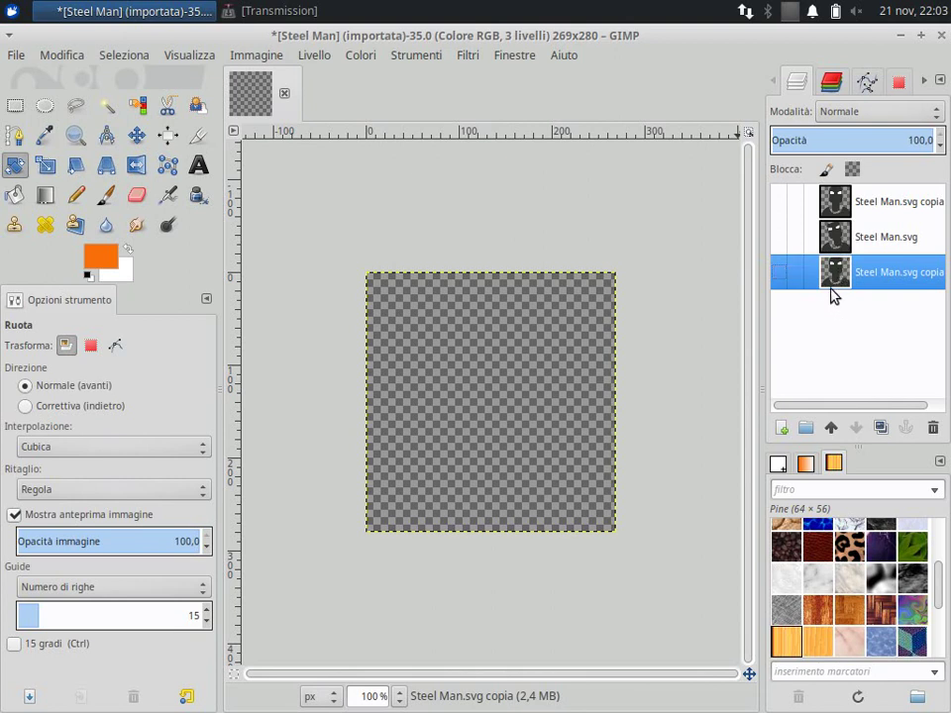
right_click(843, 278)
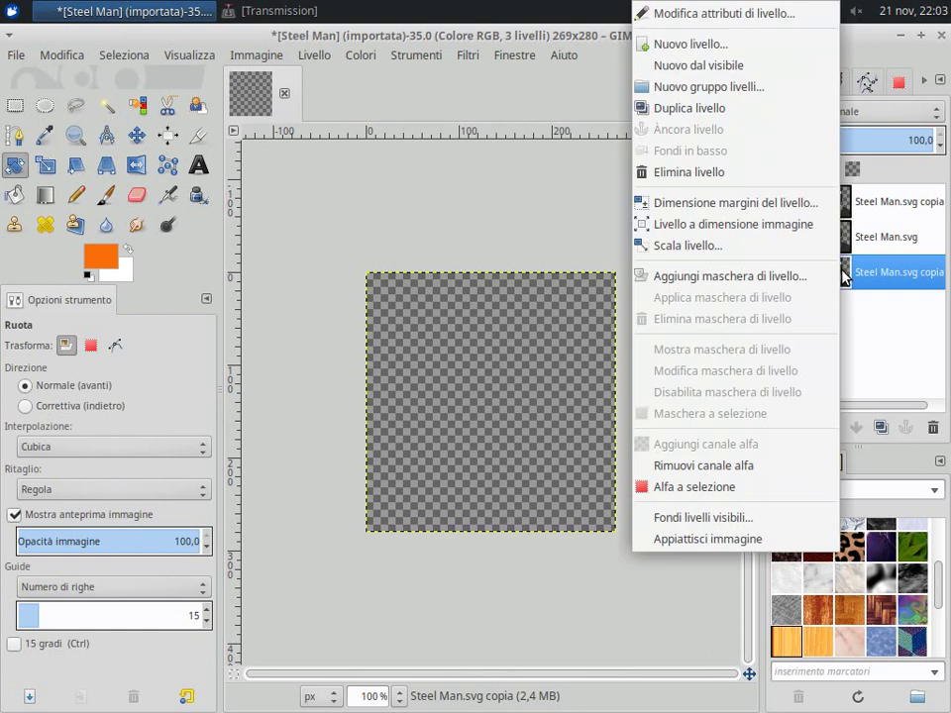
left_click(703, 115)
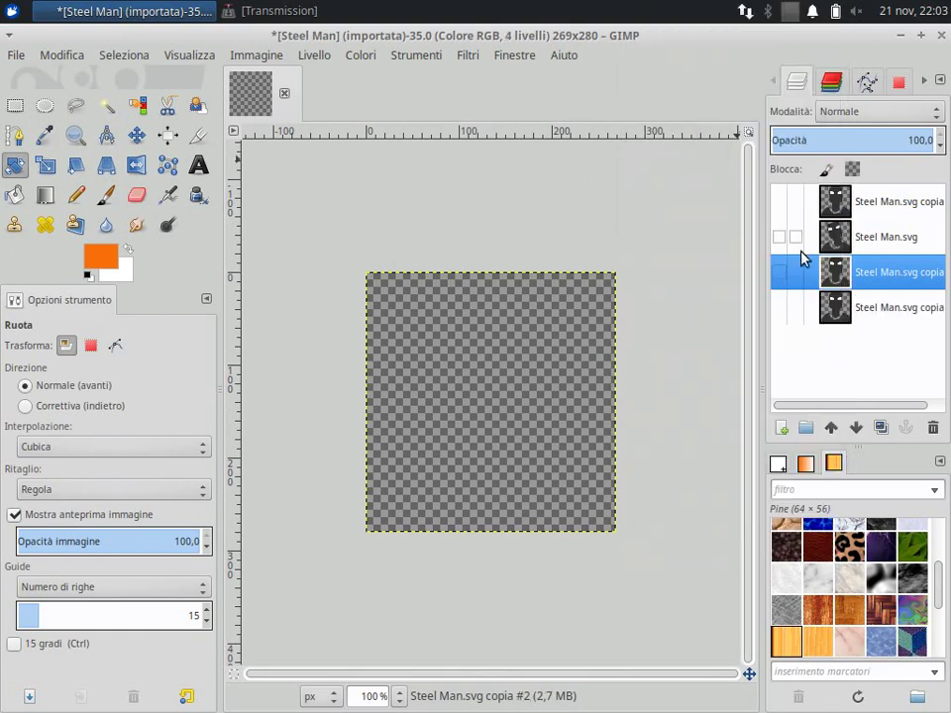
left_click(834, 307)
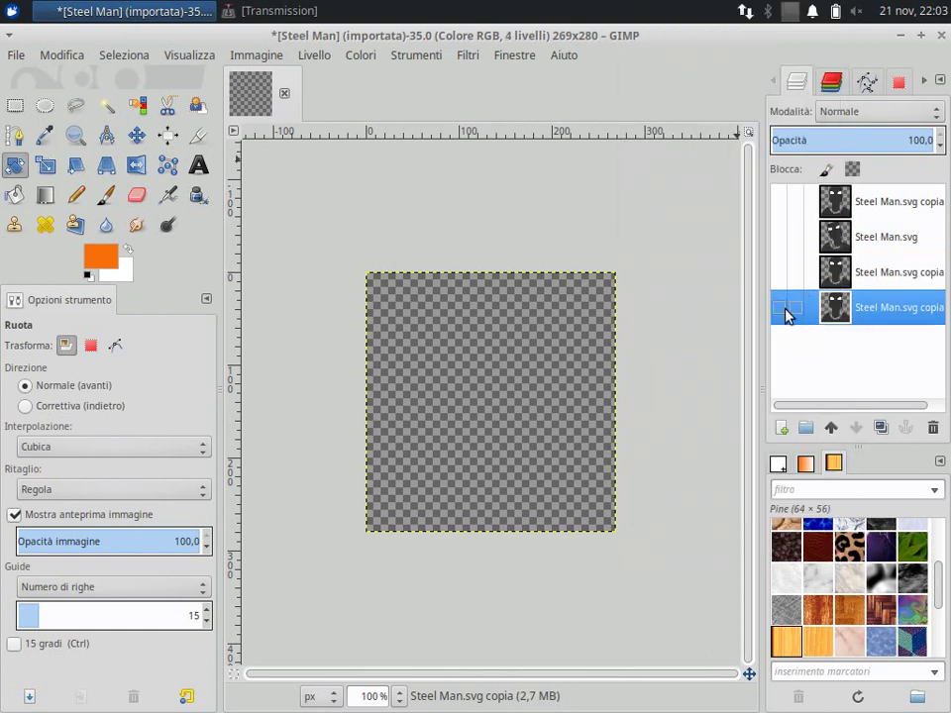
left_click(779, 309)
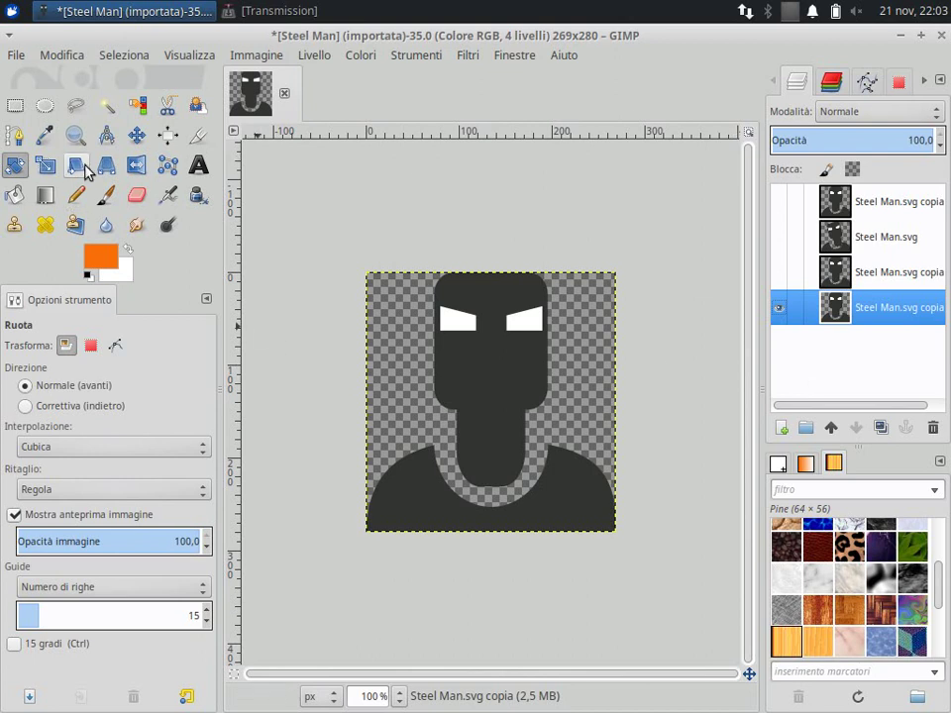
Step: Fuzzy-select the bottom layer's head and neck plus both eyes in Add mode
left_click(106, 105)
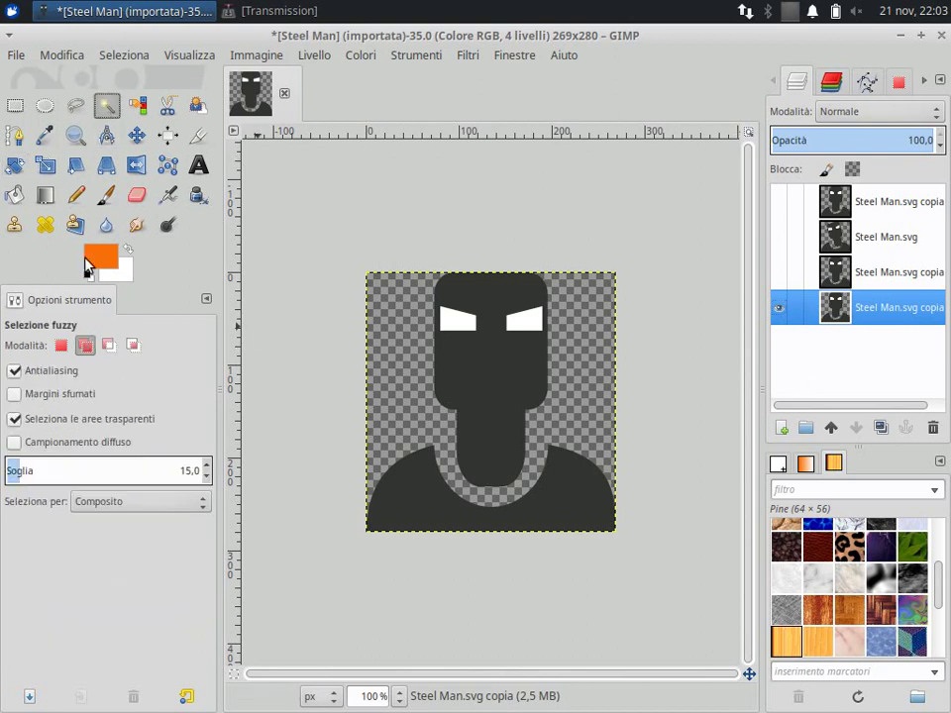
left_click(490, 372)
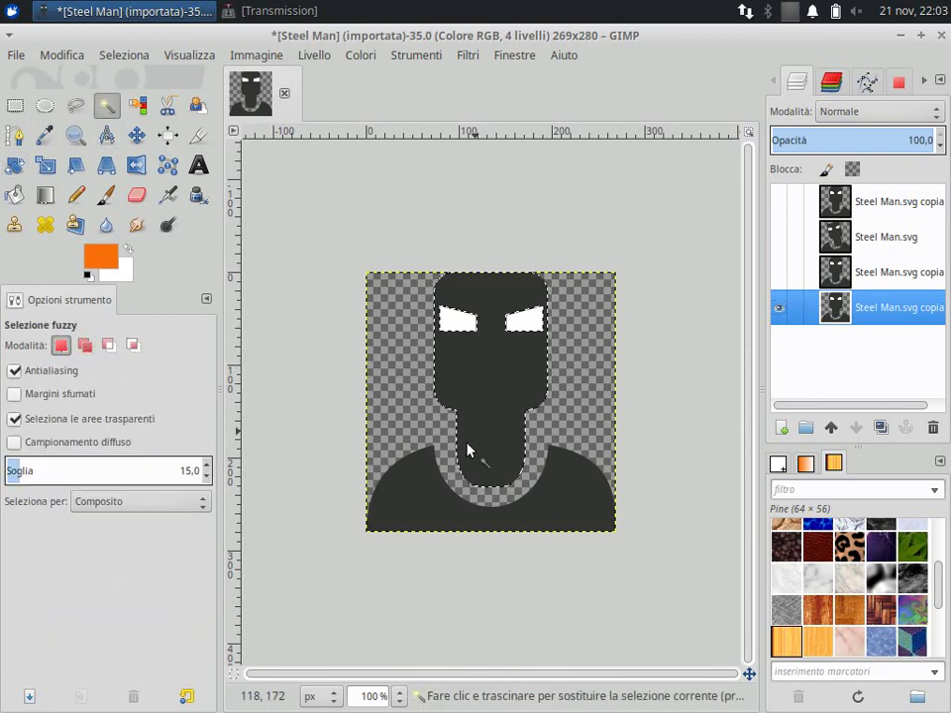
left_click(85, 345)
left_click(461, 328)
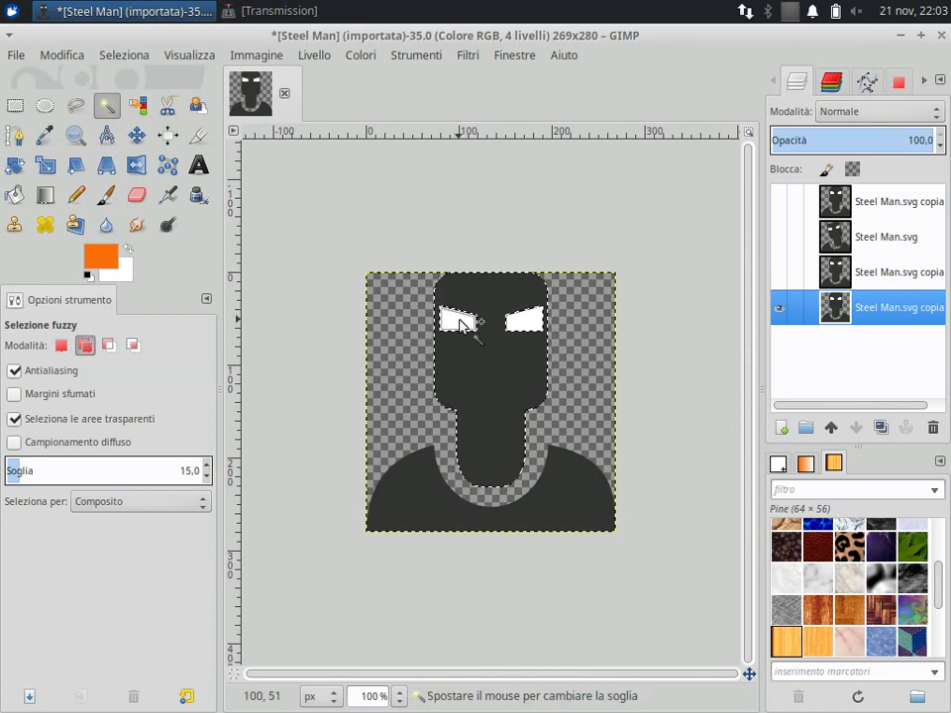
left_click(522, 327)
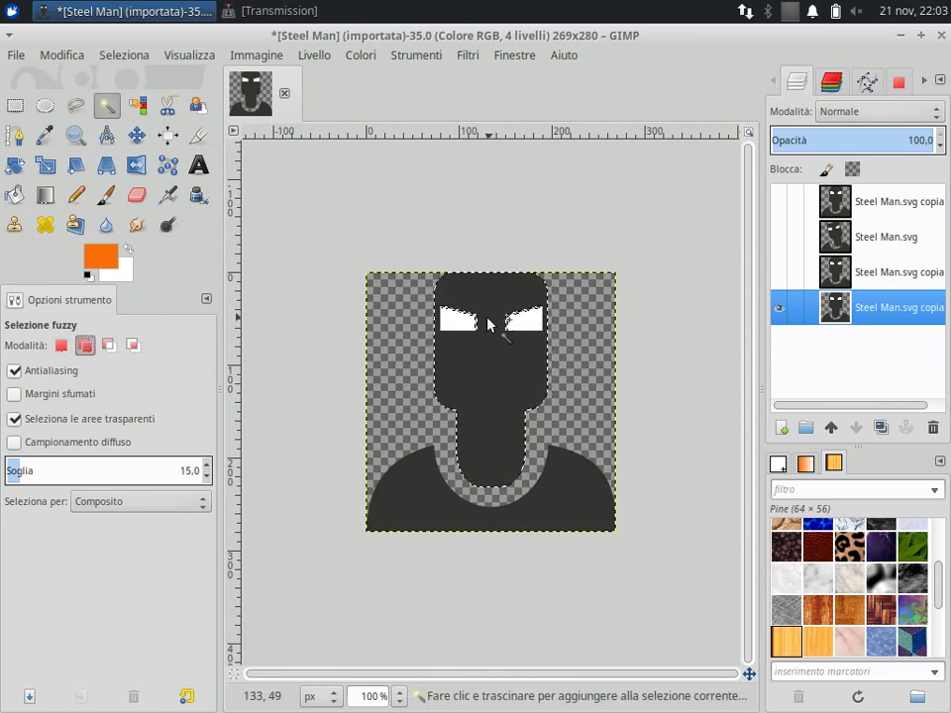
Step: Rotate the selected head by 15 degrees and anchor it to the layer
left_click(14, 166)
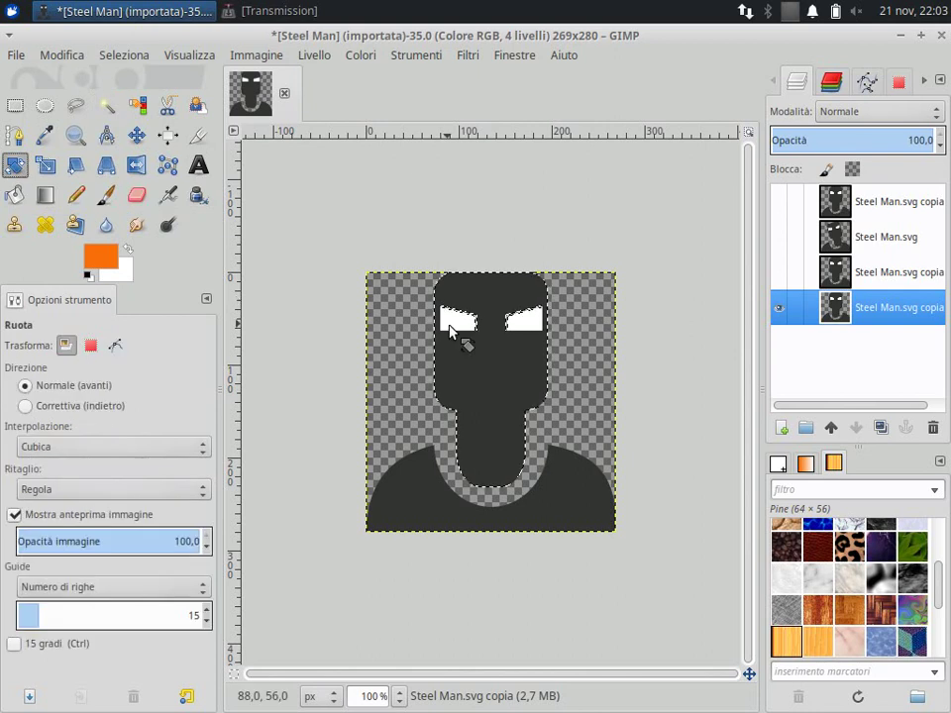
left_click(497, 373)
type("1")
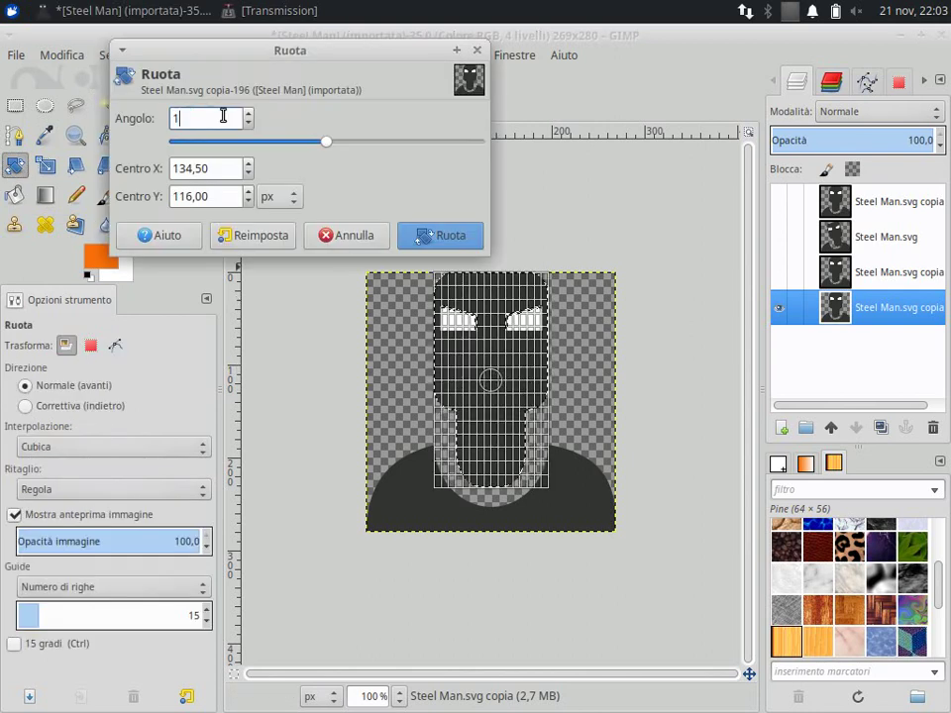
type("5")
key("Tab")
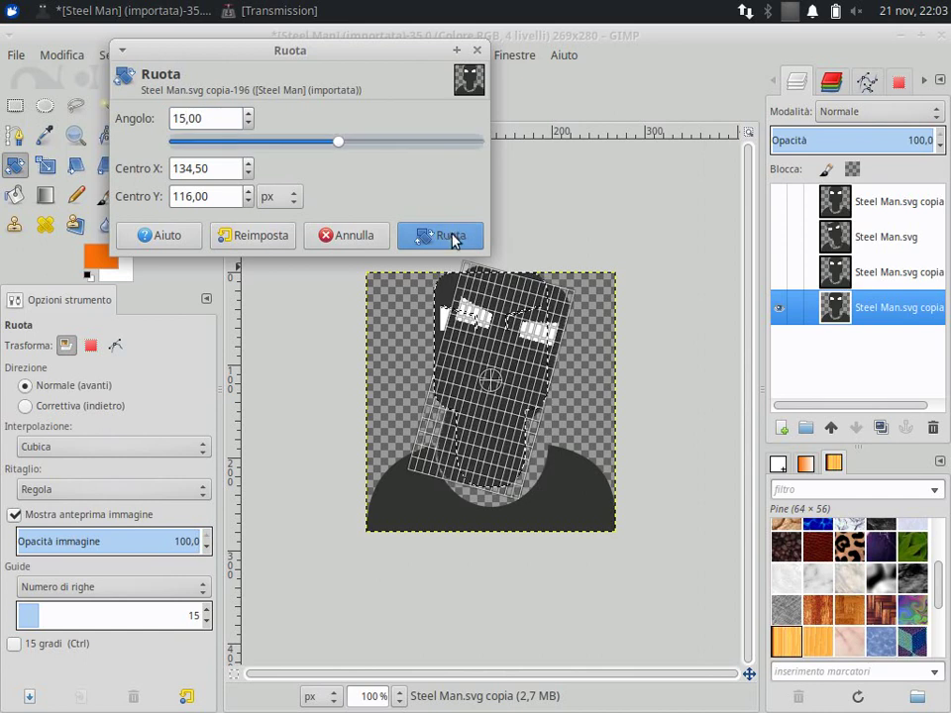
left_click(451, 236)
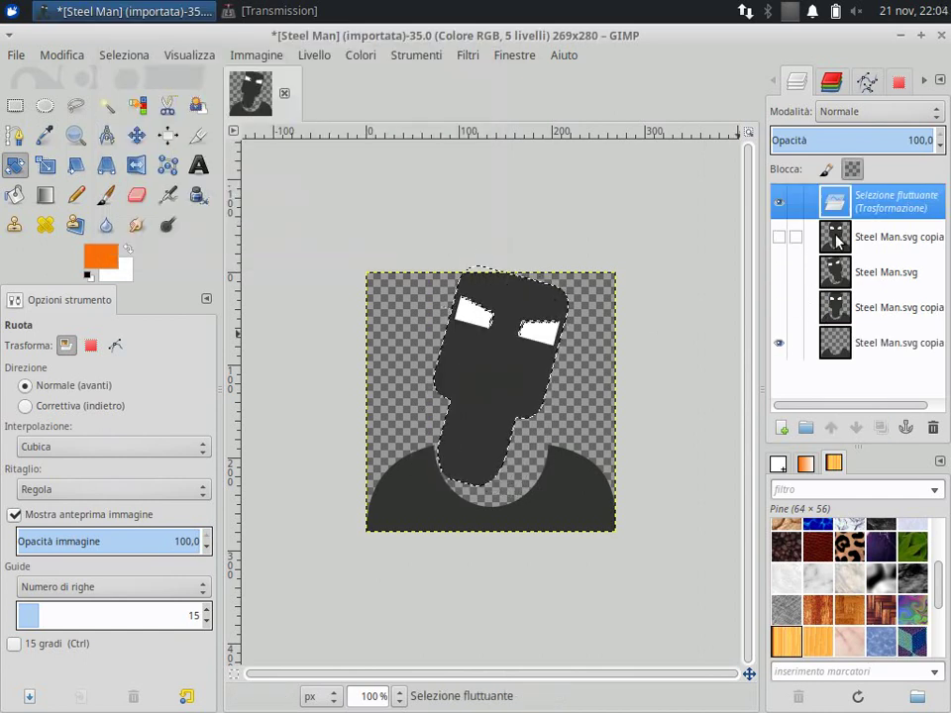
right_click(837, 238)
left_click(767, 149)
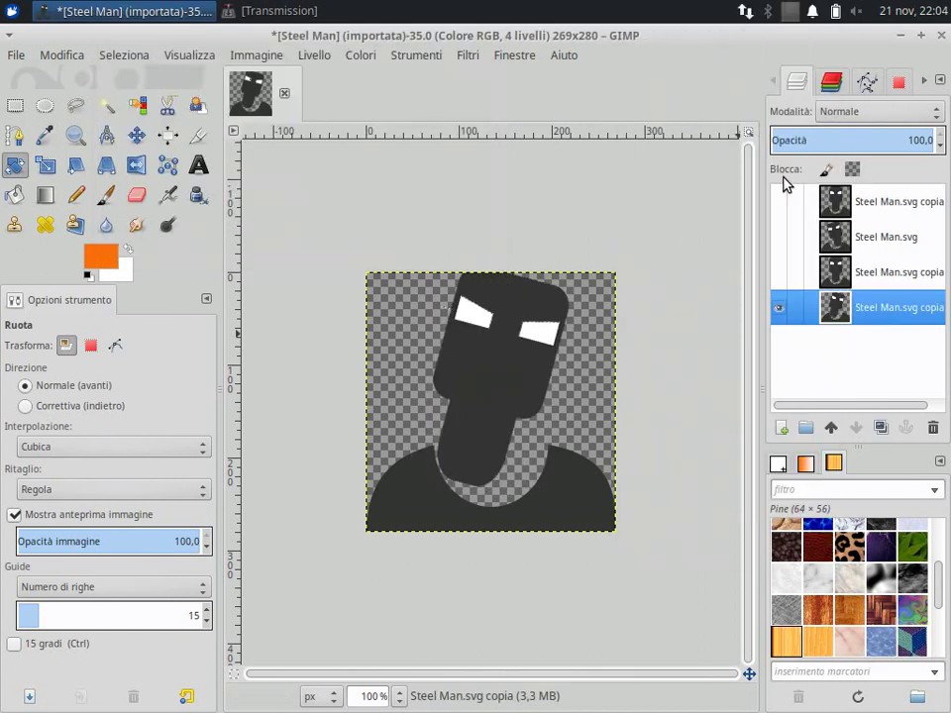
Step: Make all four layers visible
left_click(778, 272)
left_click(778, 237)
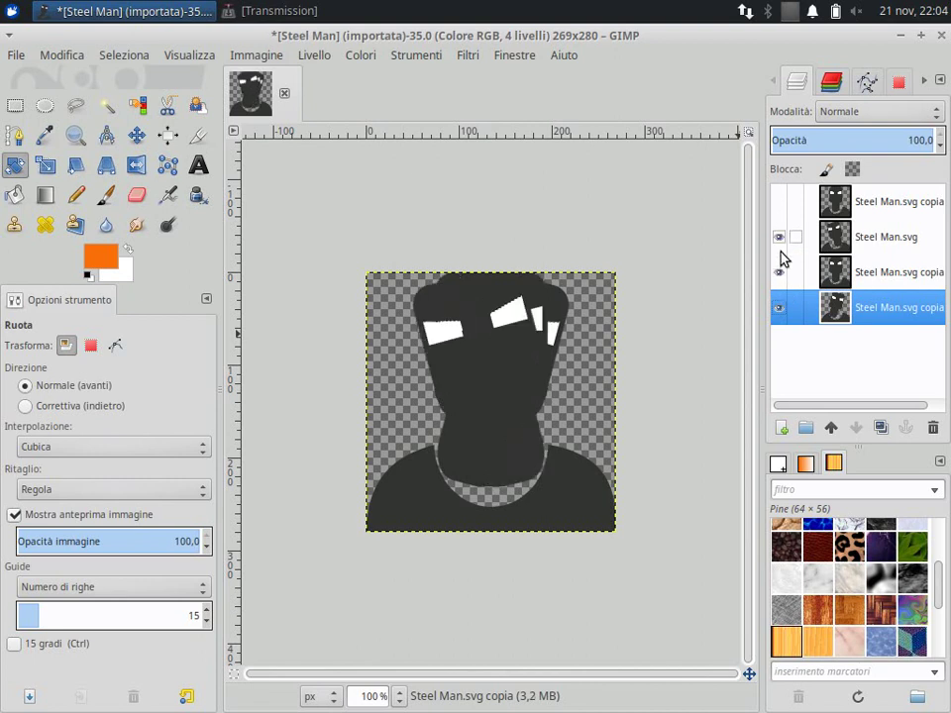
left_click(779, 201)
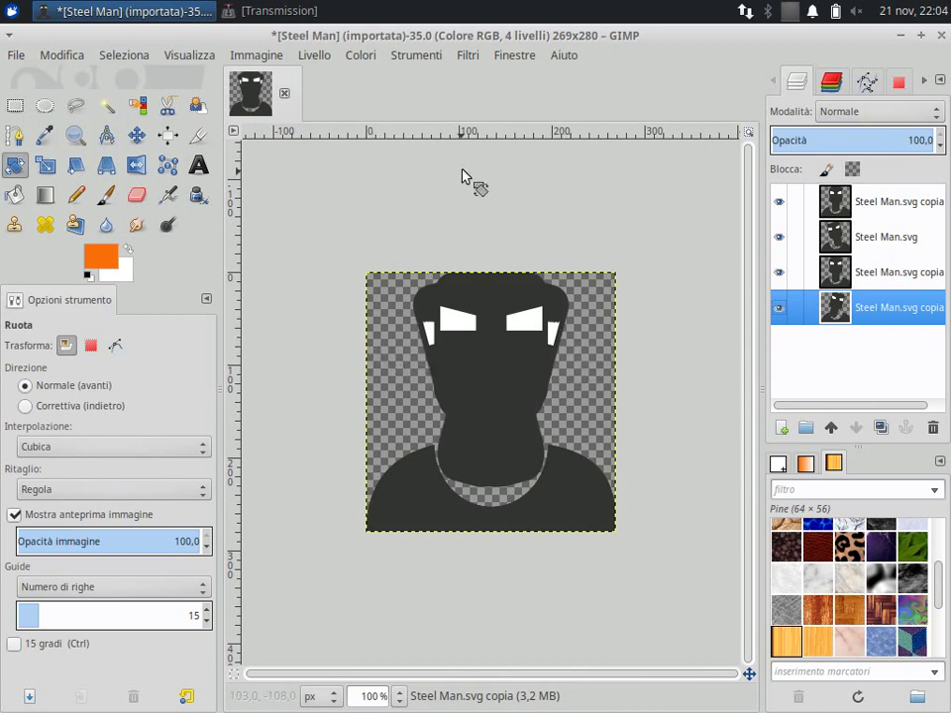
left_click(468, 56)
mouse_move(502, 450)
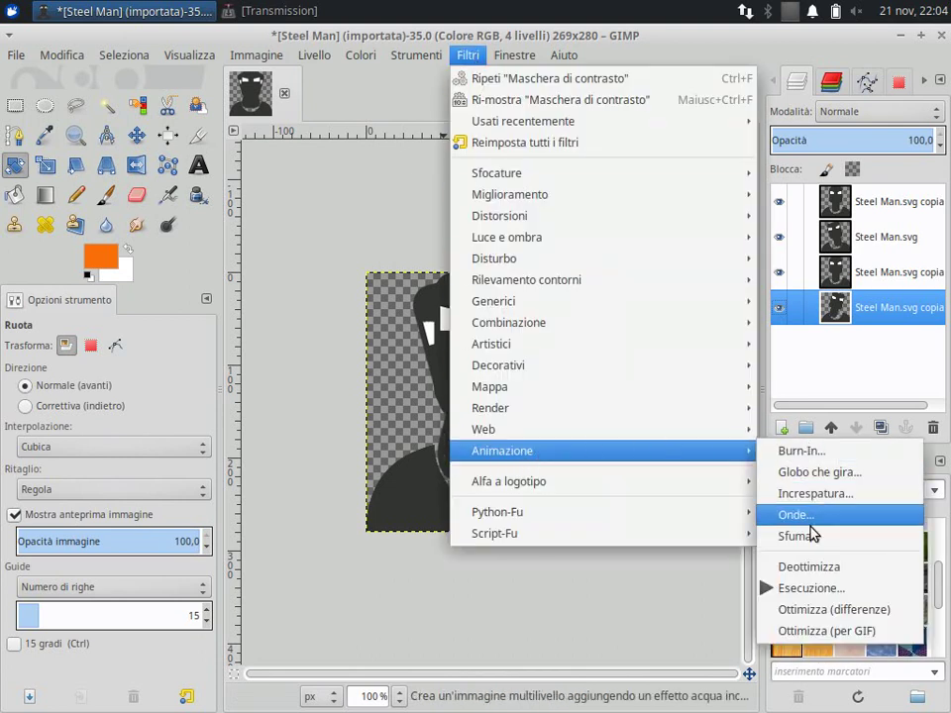
Step: Preview the four frames with the Animation Playback filter, then close it
left_click(793, 589)
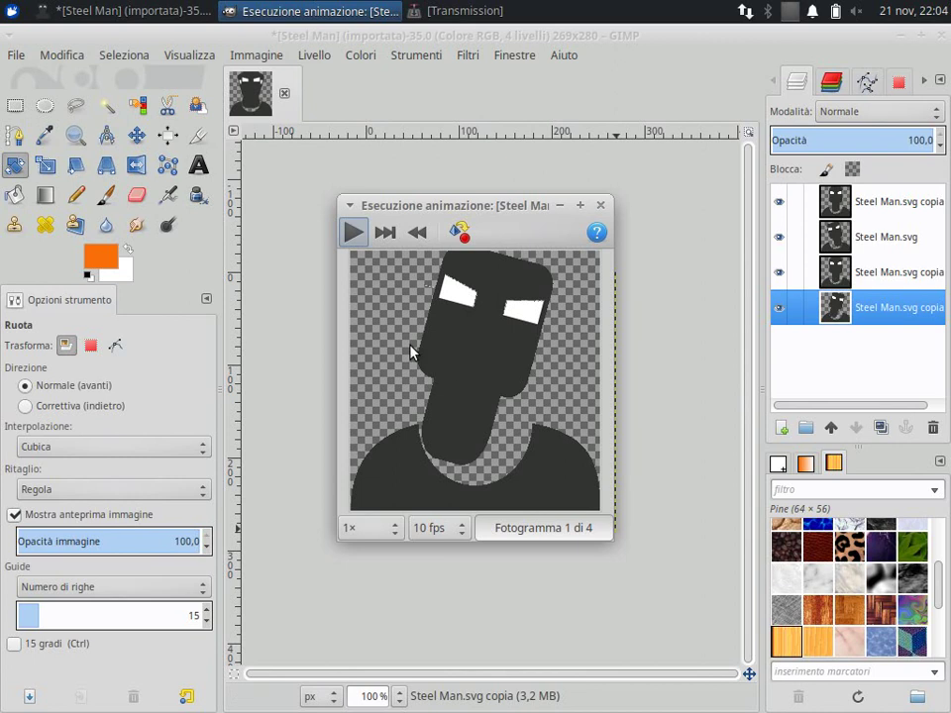
left_click(352, 229)
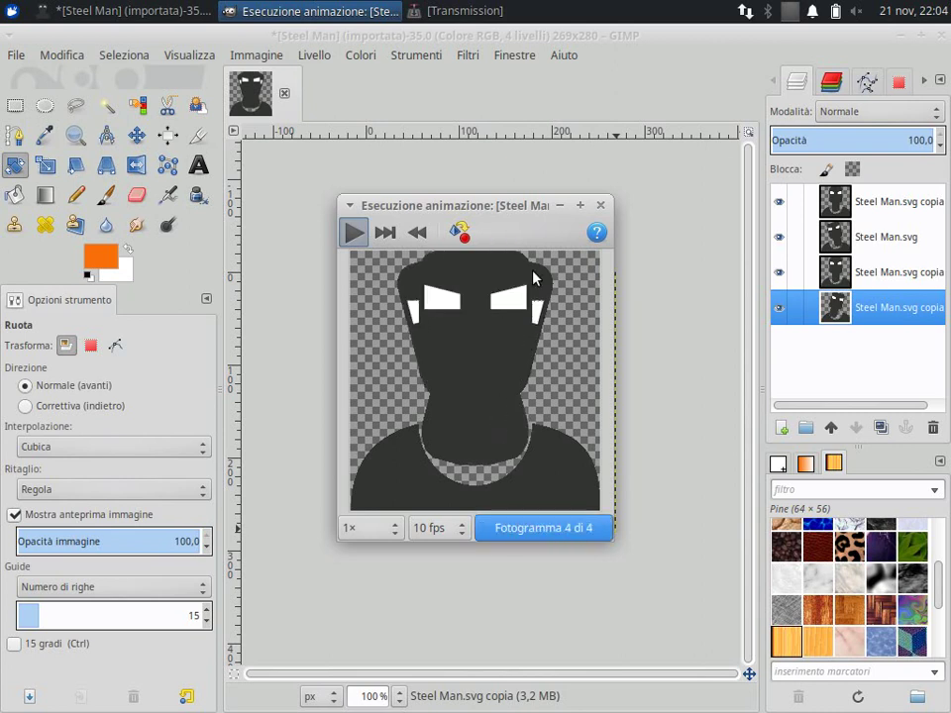
left_click(600, 205)
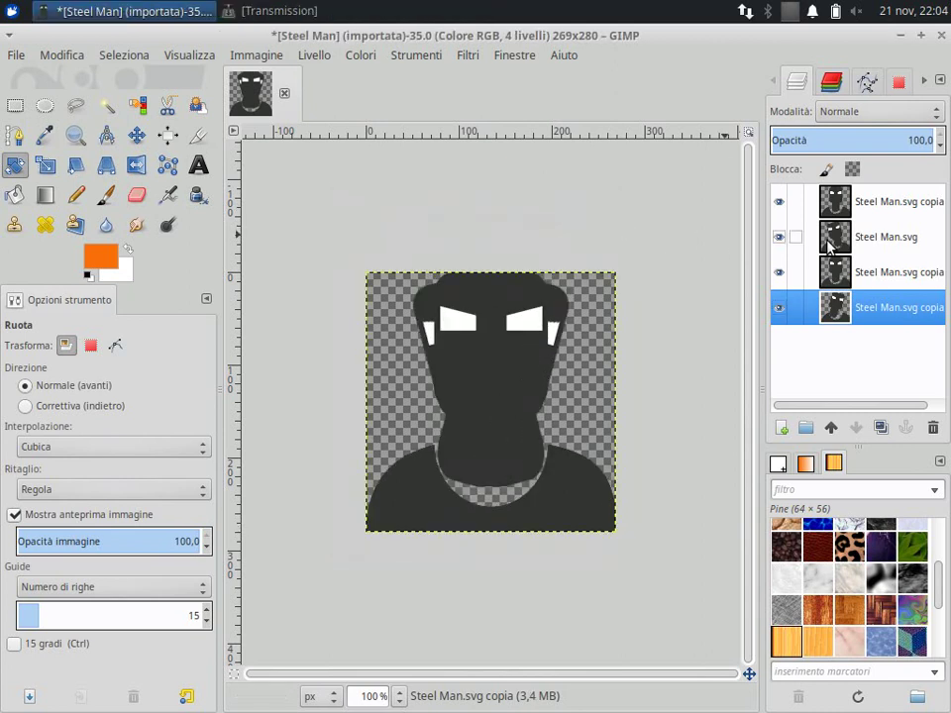
Step: Select the top Steel Man.svg copia layer and hide the other visible layers
left_click(836, 205)
left_click(779, 237)
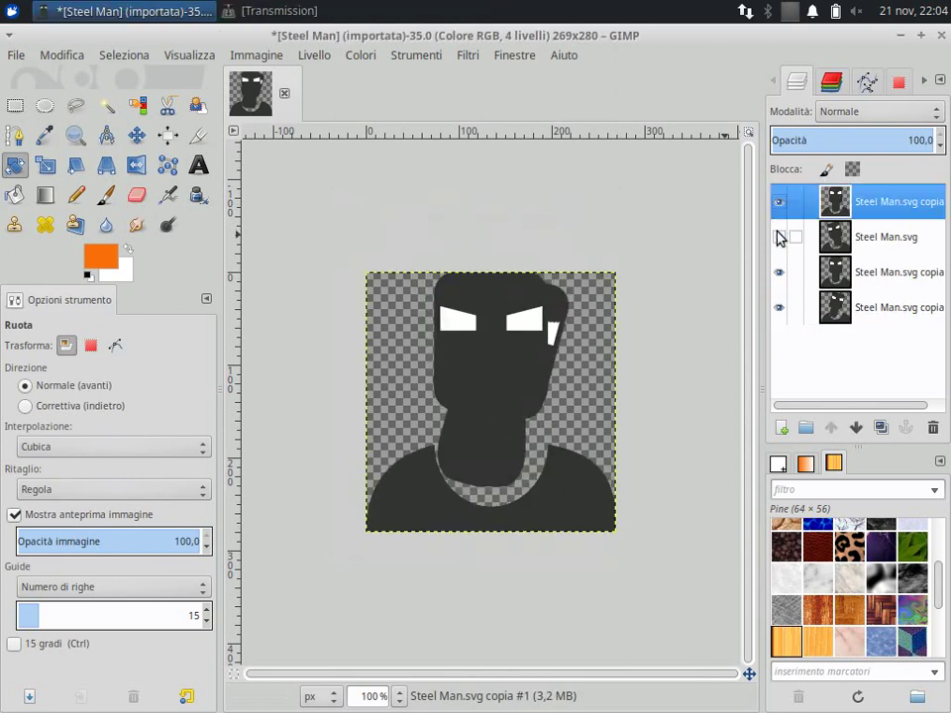
left_click(778, 308)
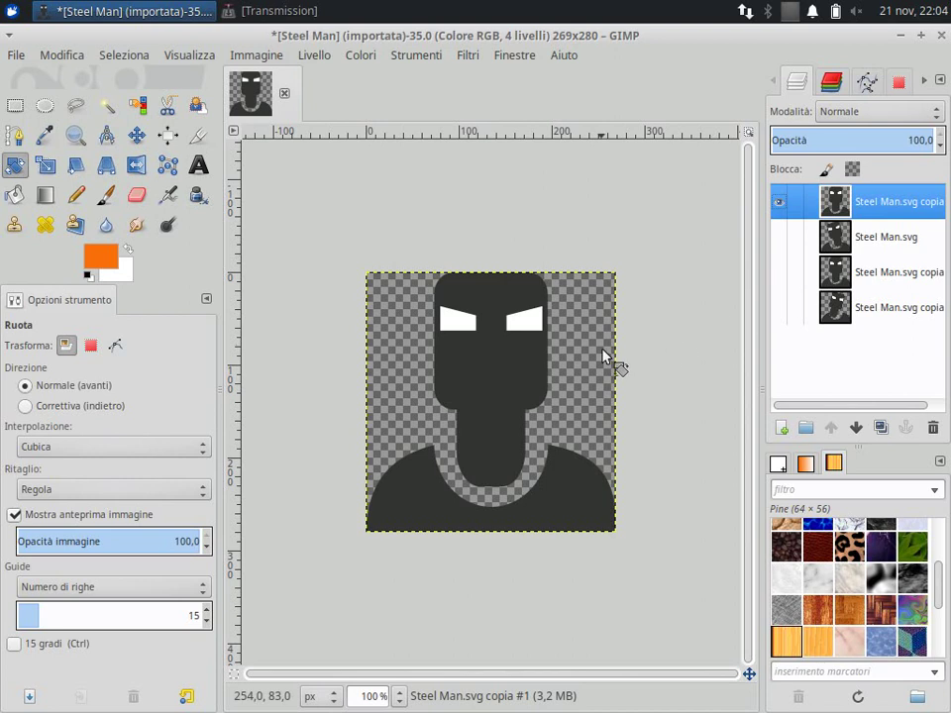
Step: Fuzzy-select the top layer's head, neck, both eyes and shoulders in Add mode
left_click(106, 109)
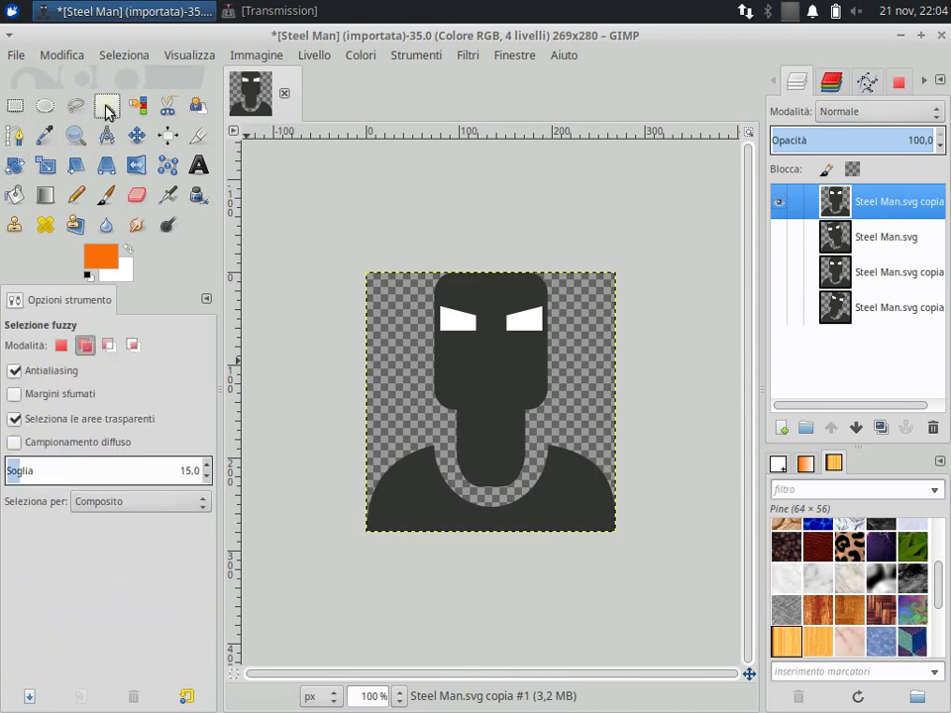
left_click(85, 345)
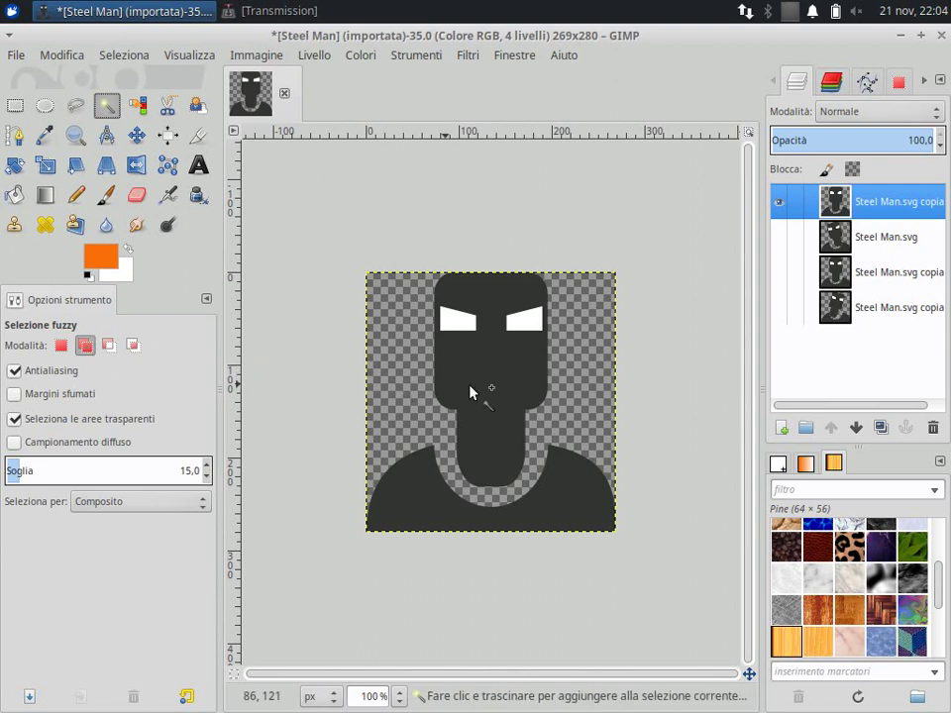
left_click(485, 389)
left_click(457, 322)
left_click(509, 325)
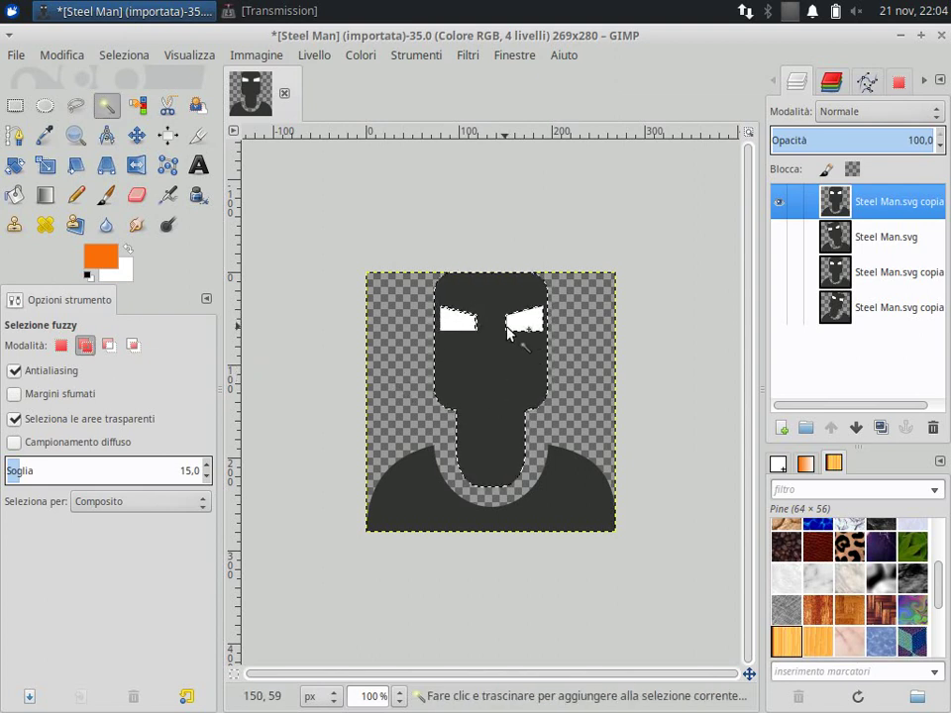
left_click(403, 495)
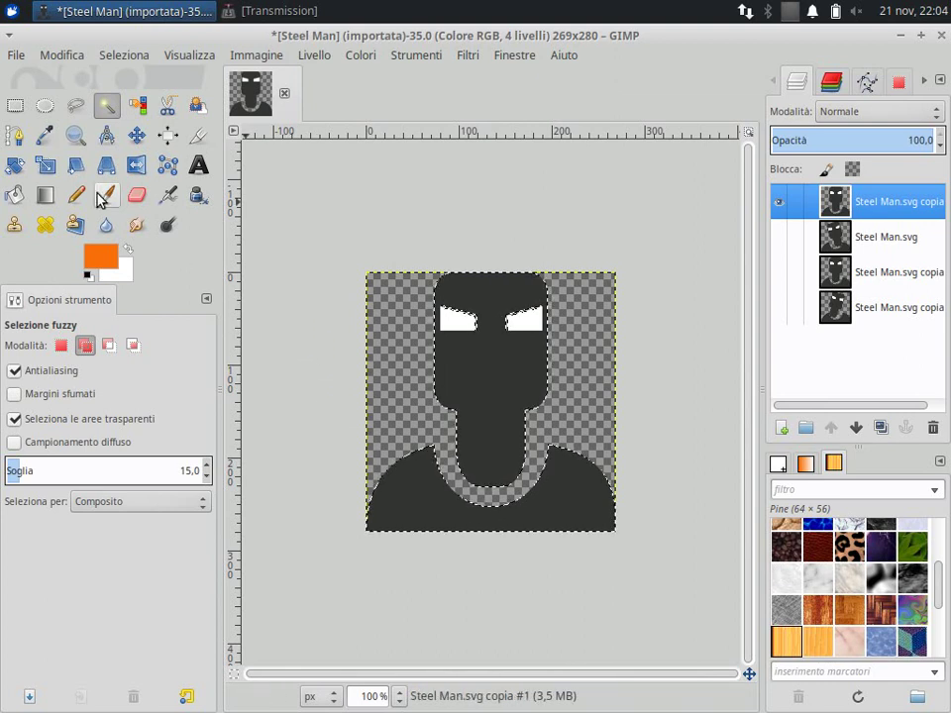
left_click(45, 195)
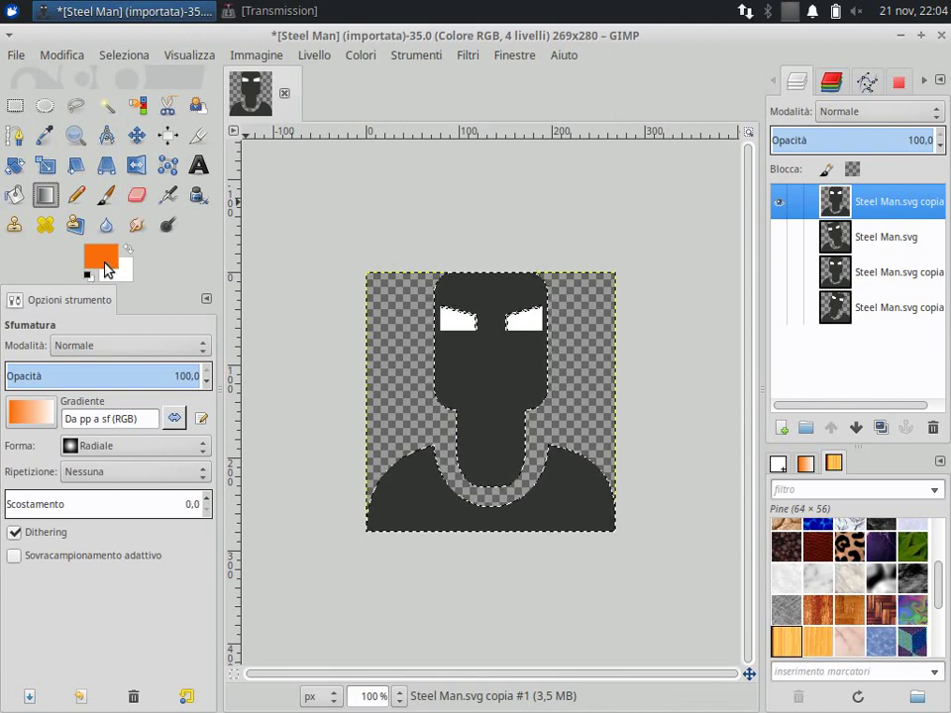
left_click(35, 414)
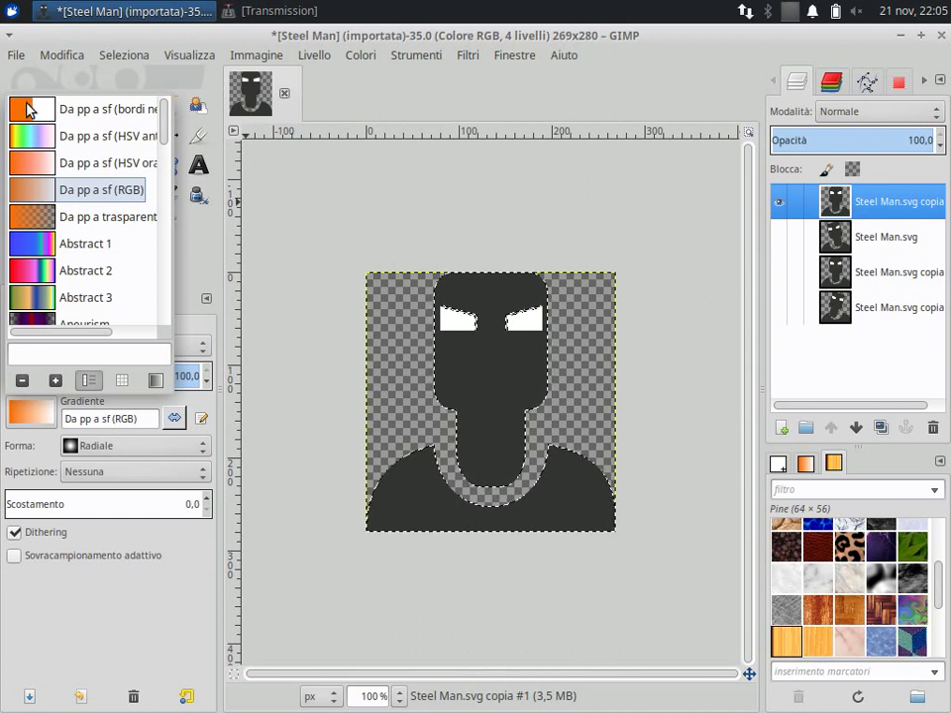
left_click_drag(164, 120, 169, 146)
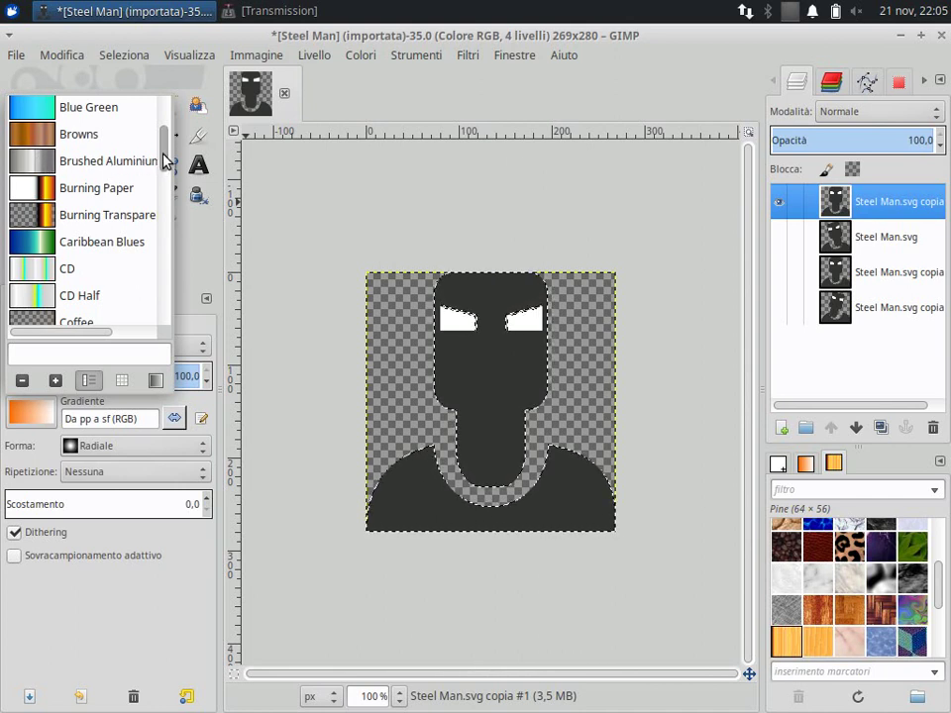
scroll(166, 152, "down", 2)
scroll(166, 129, "up", 6)
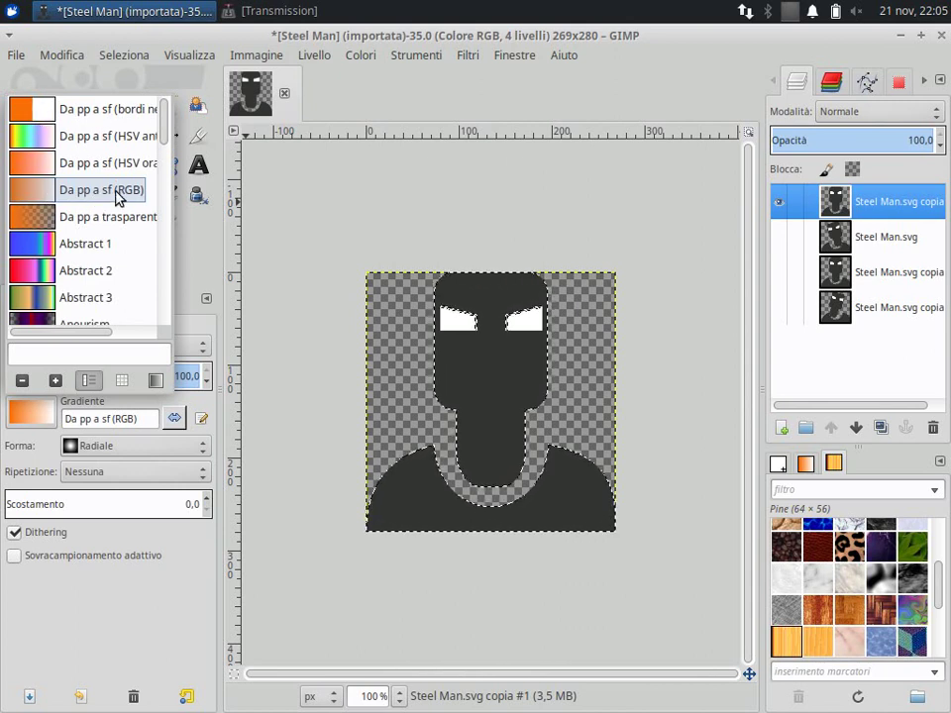
left_click(36, 191)
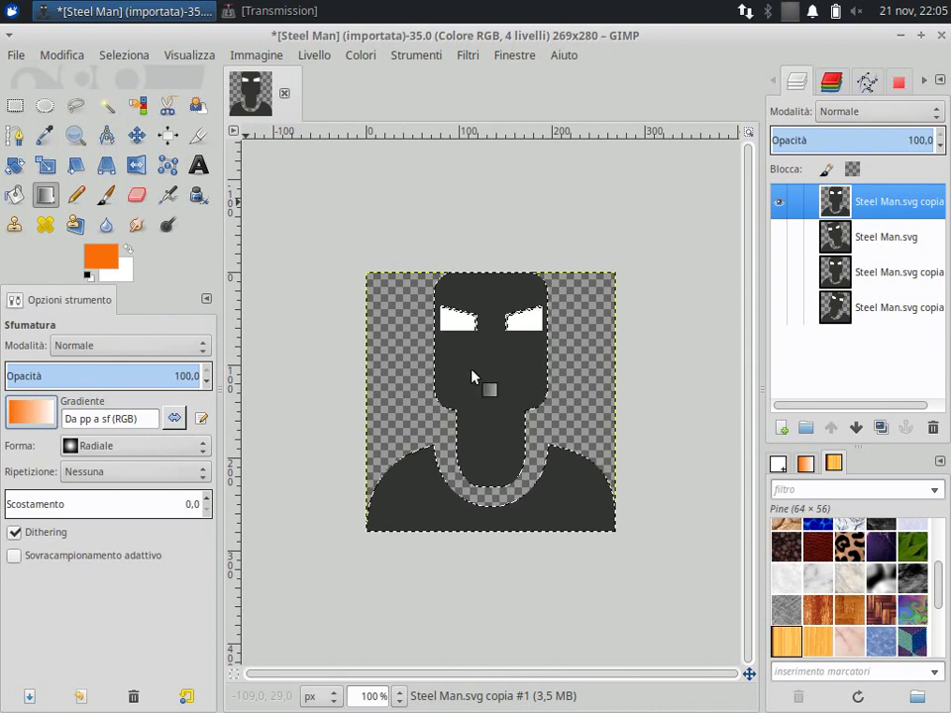
left_click_drag(490, 411, 496, 298)
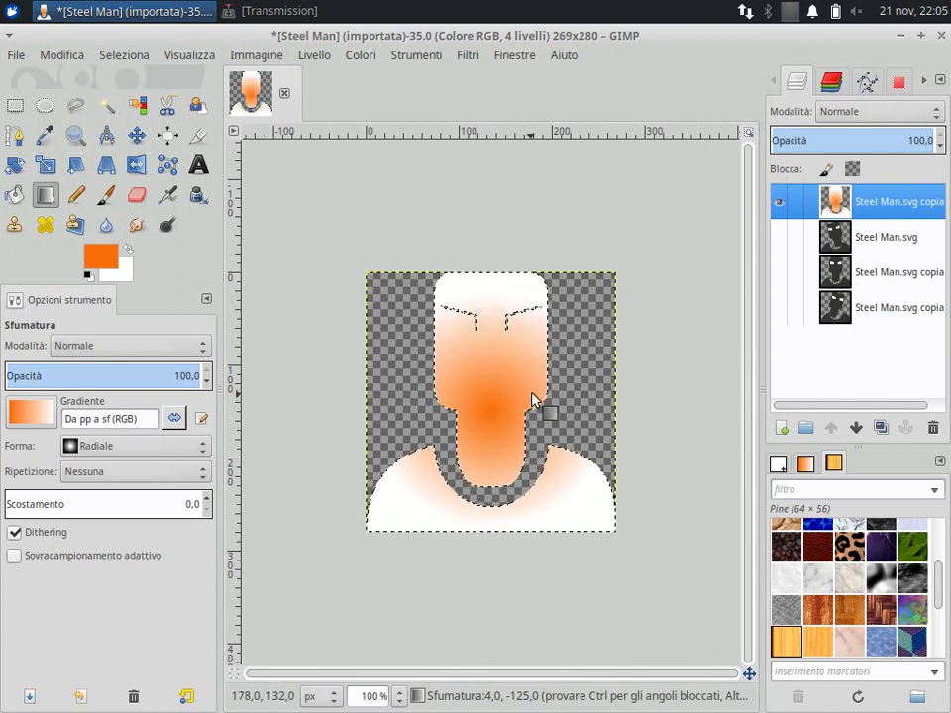
key("ctrl+z")
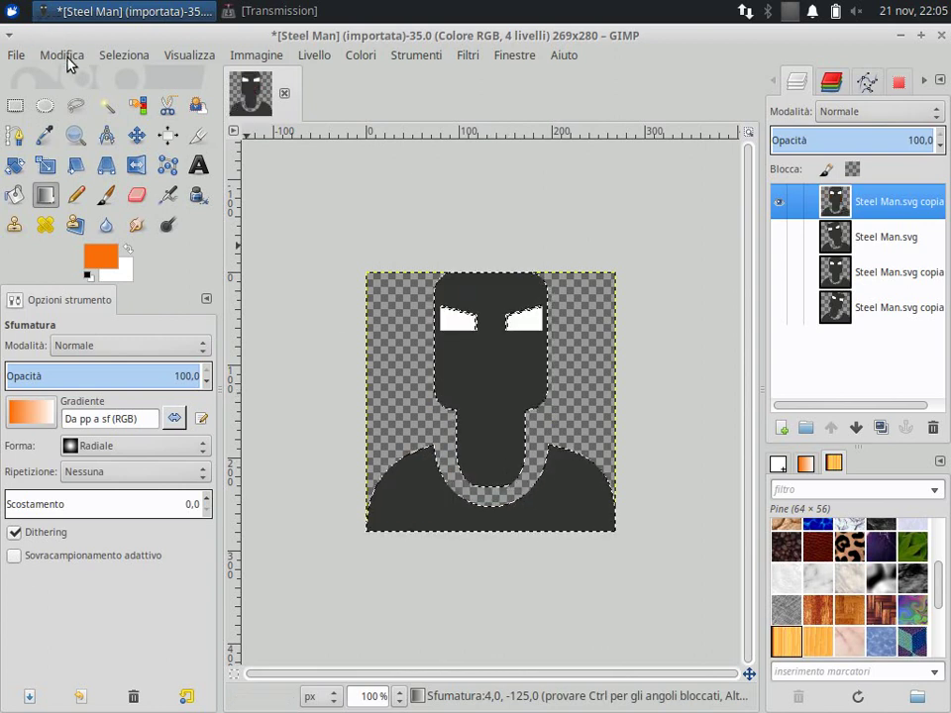
Step: Invert the selection, fill the background with an orange-to-white radial gradient, then hide the layer
left_click(64, 55)
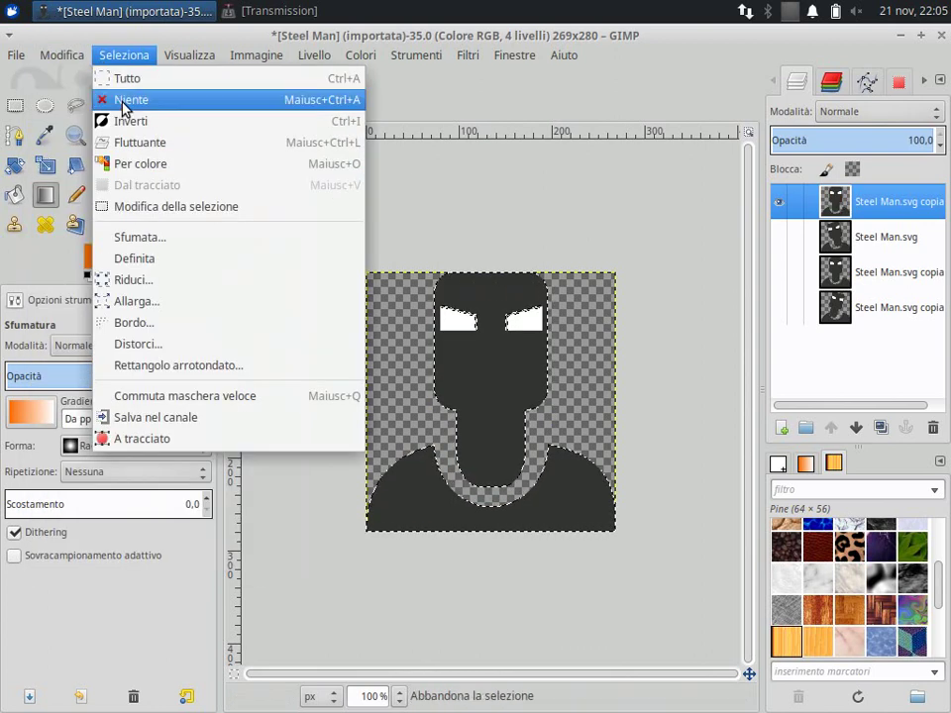
left_click(128, 121)
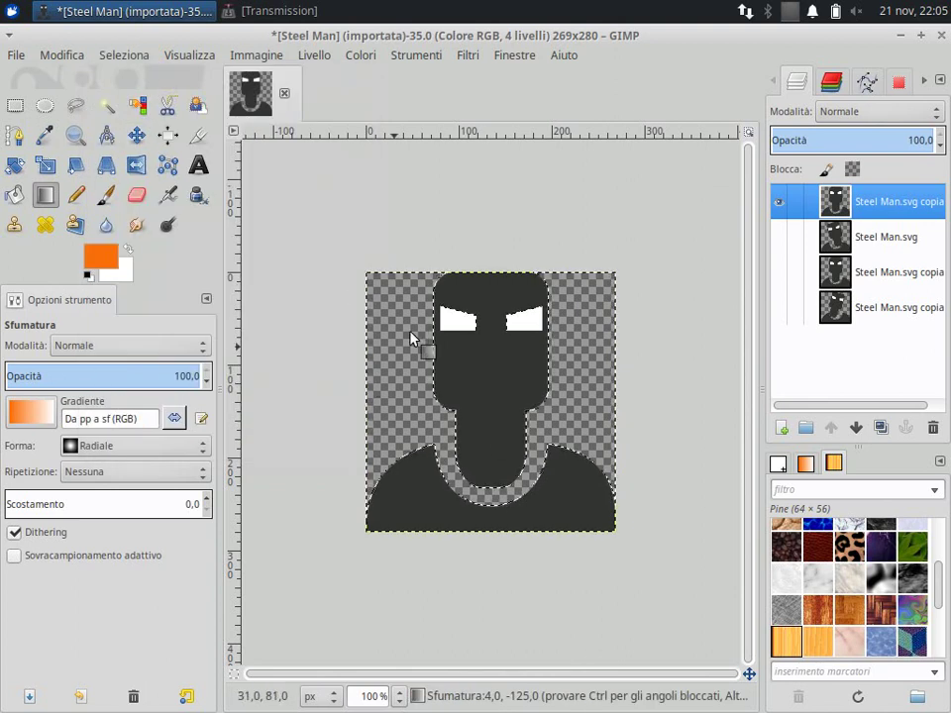
left_click(491, 451)
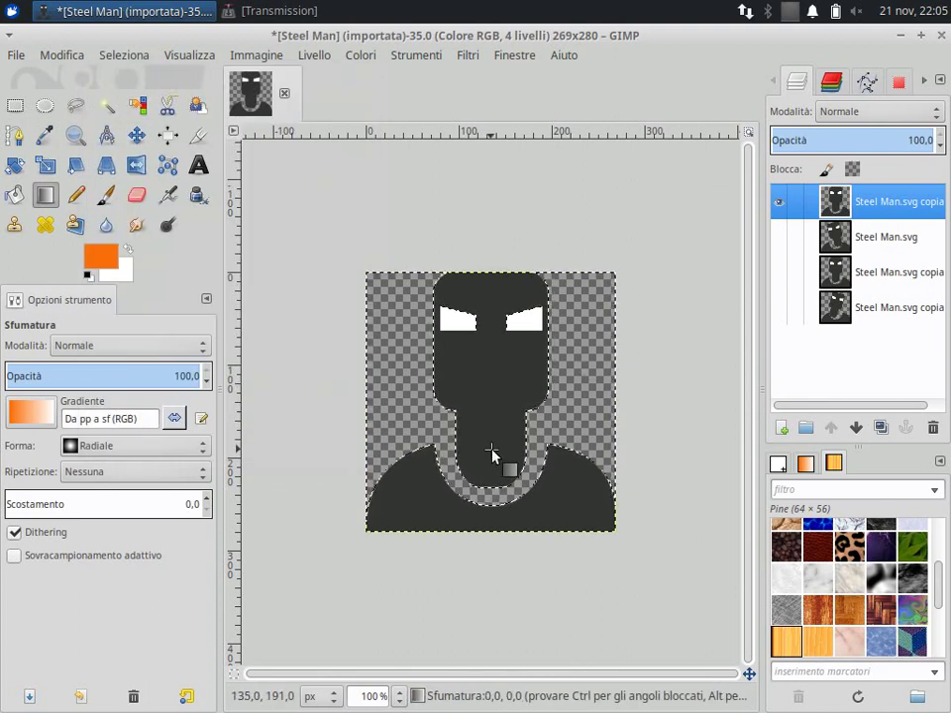
left_click_drag(491, 450, 495, 322)
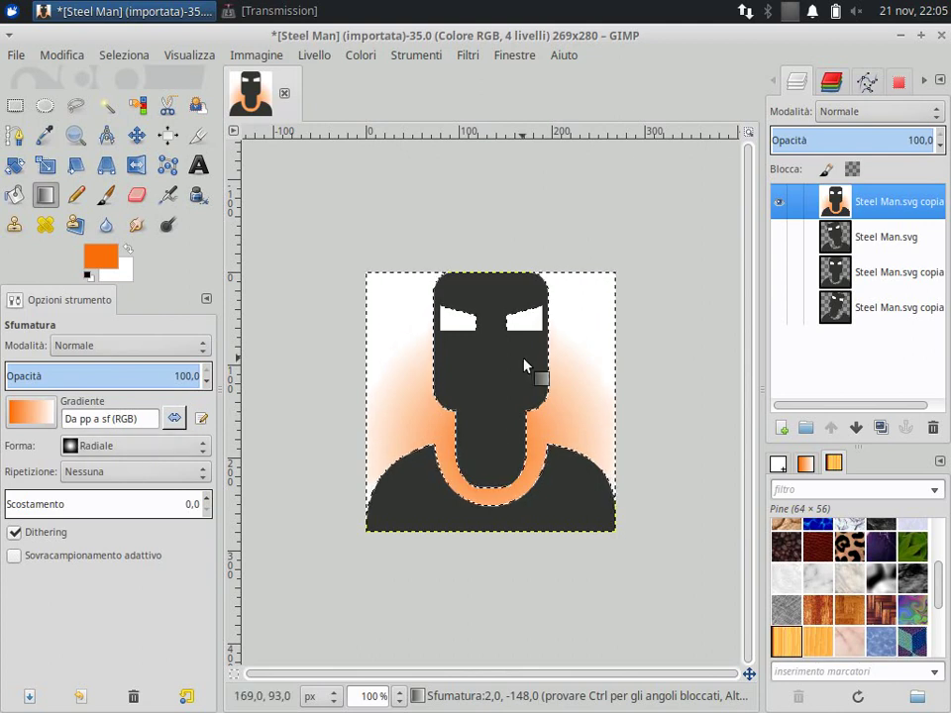
left_click(779, 202)
Step: Show the tilted Steel Man.svg frame, clear the selection and make that layer active
left_click(778, 237)
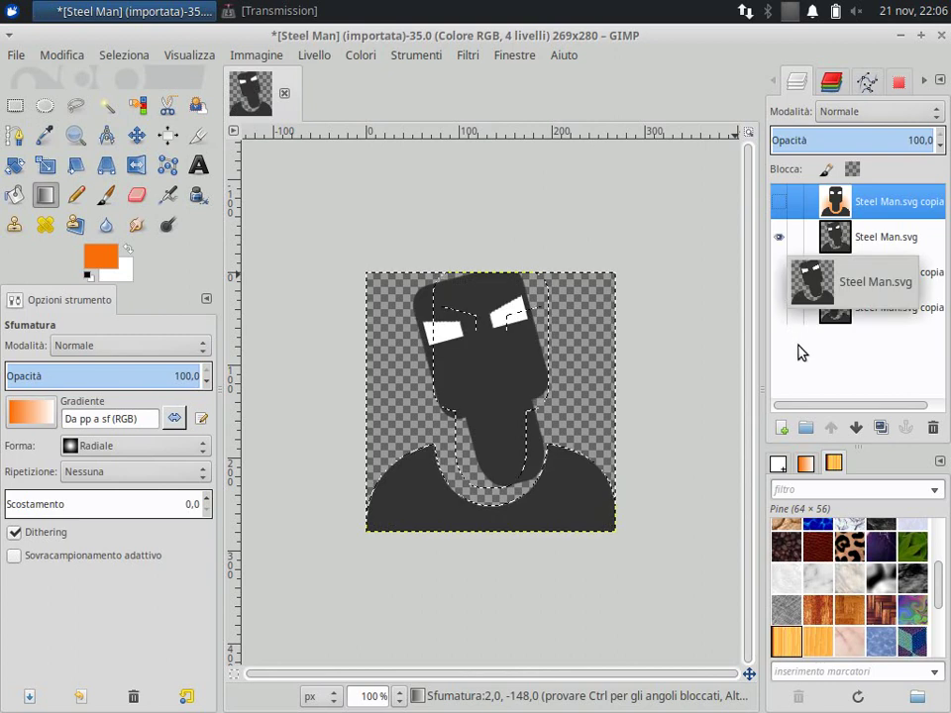
left_click(117, 54)
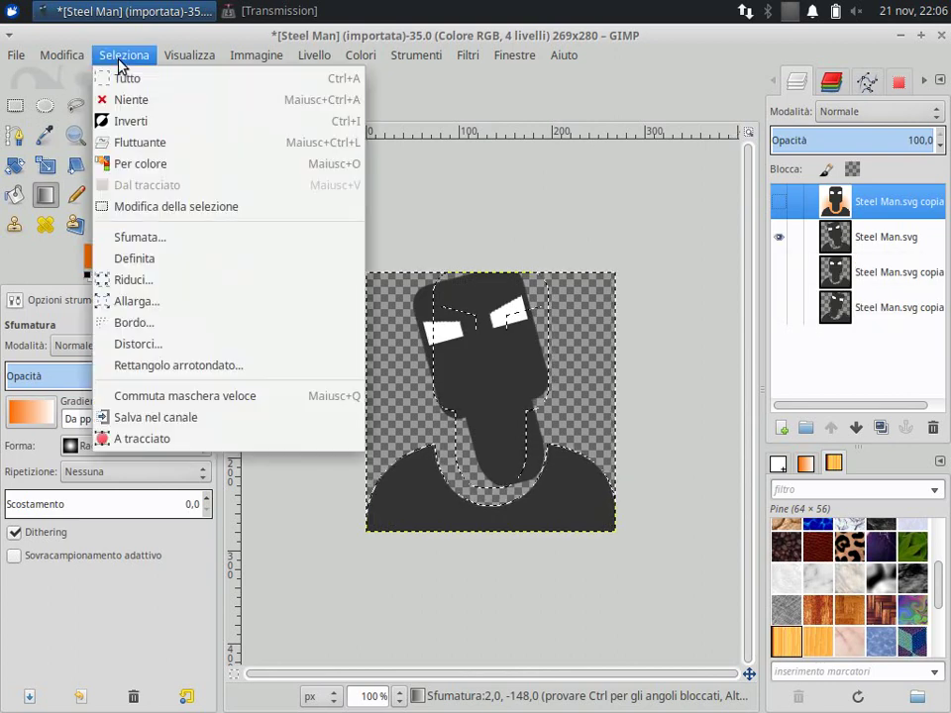
left_click(124, 100)
left_click(107, 105)
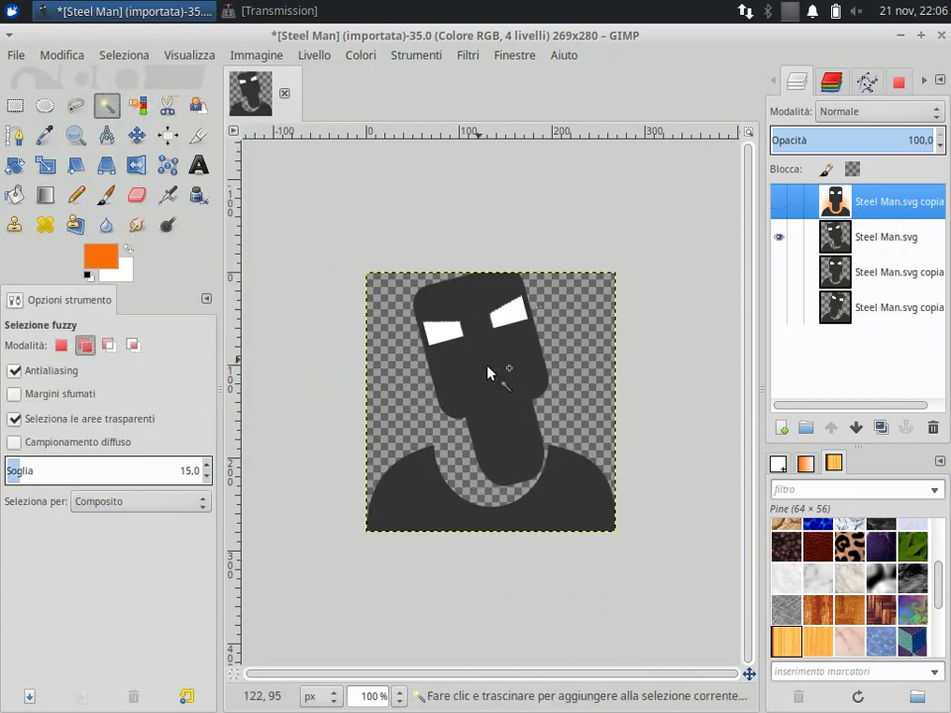
left_click(495, 390)
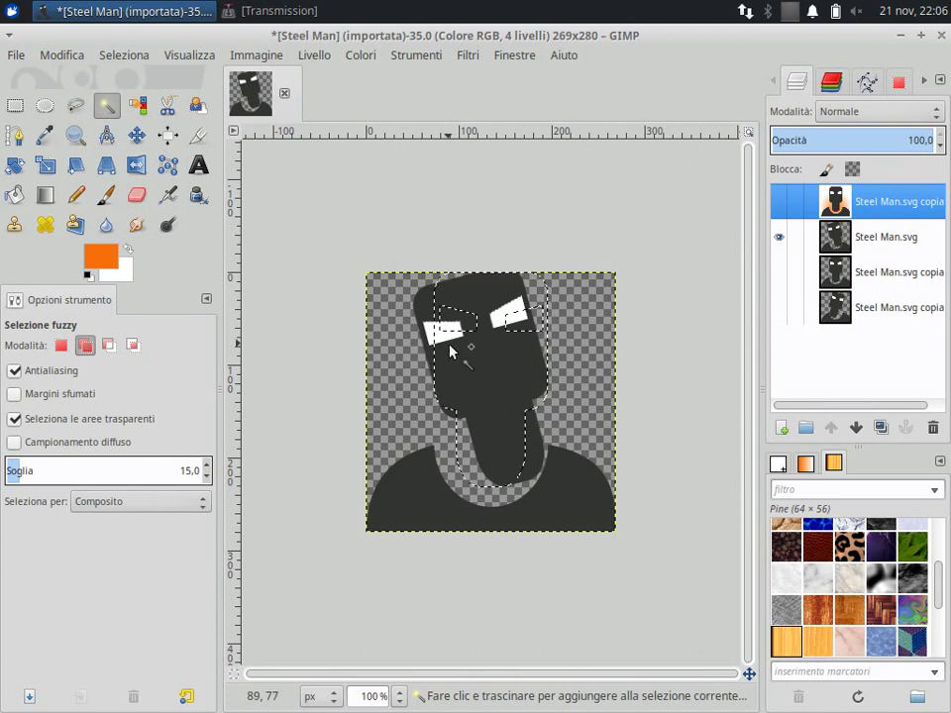
left_click(832, 235)
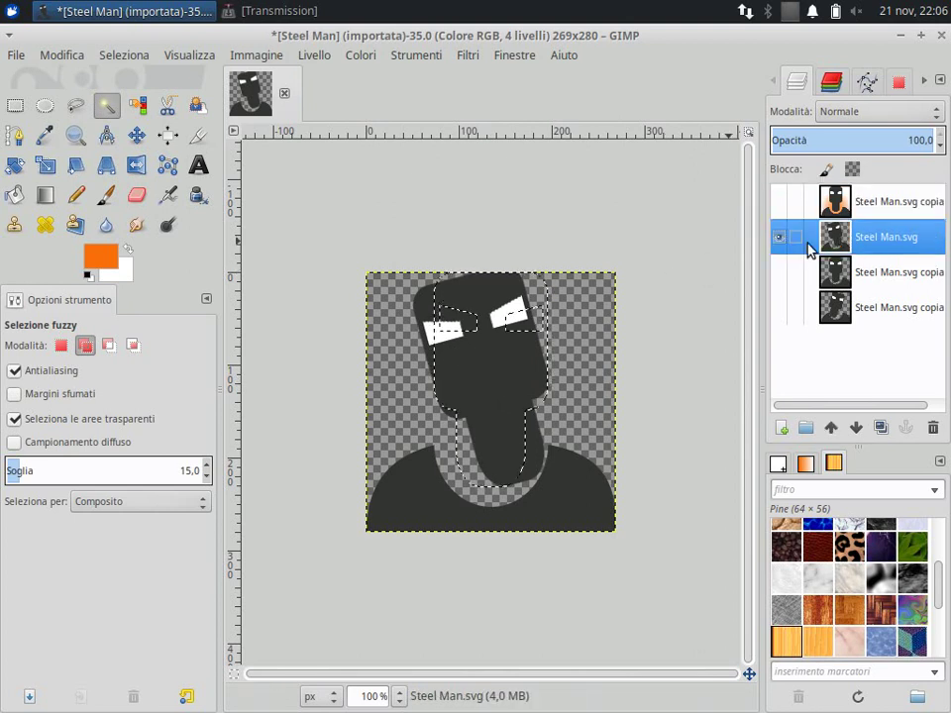
Step: Fuzzy-select the tilted head and shoulders, then invert the selection to the background
left_click(62, 56)
mouse_move(124, 55)
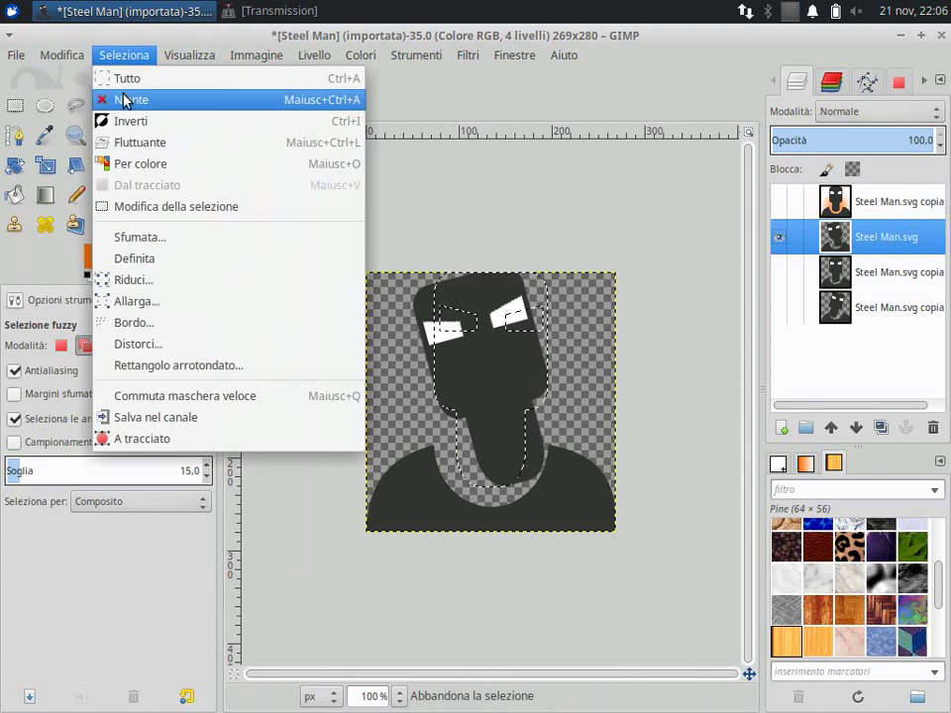
left_click(123, 98)
left_click(479, 379)
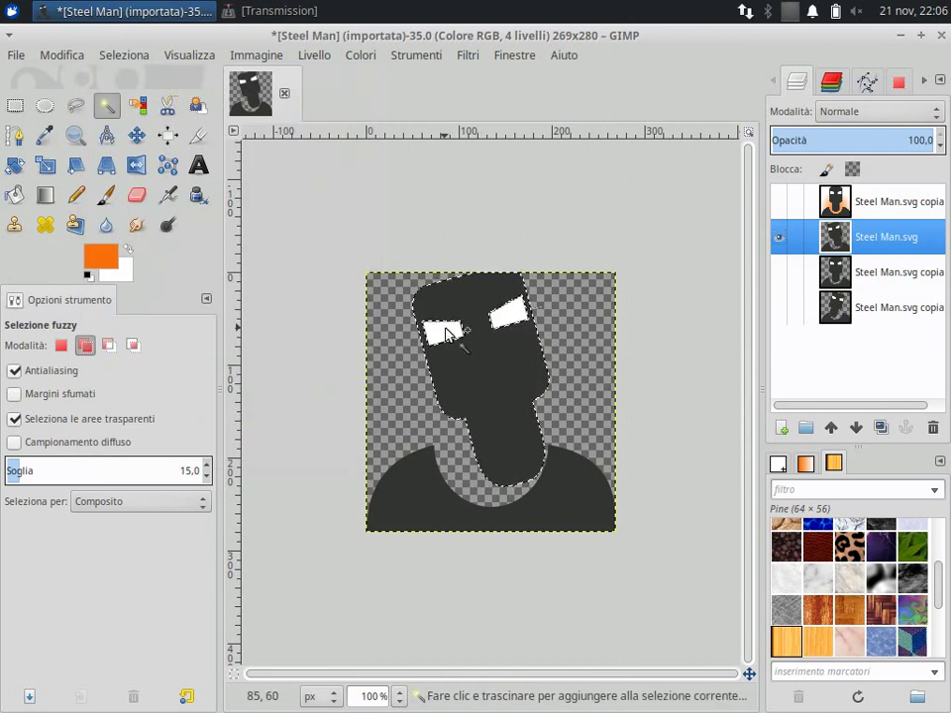
left_click(421, 492)
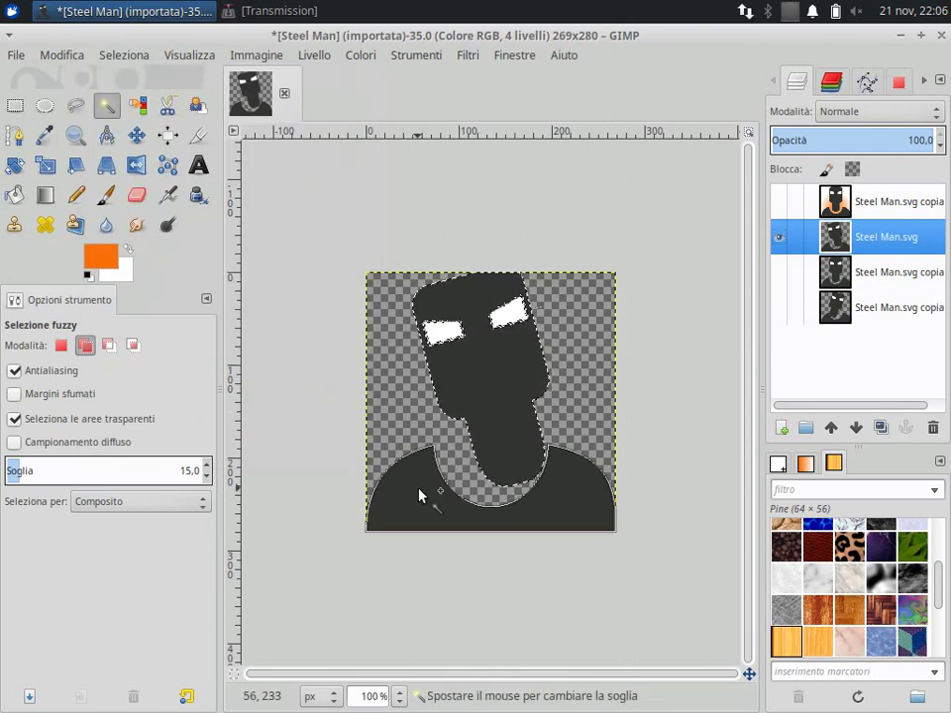
left_click(135, 56)
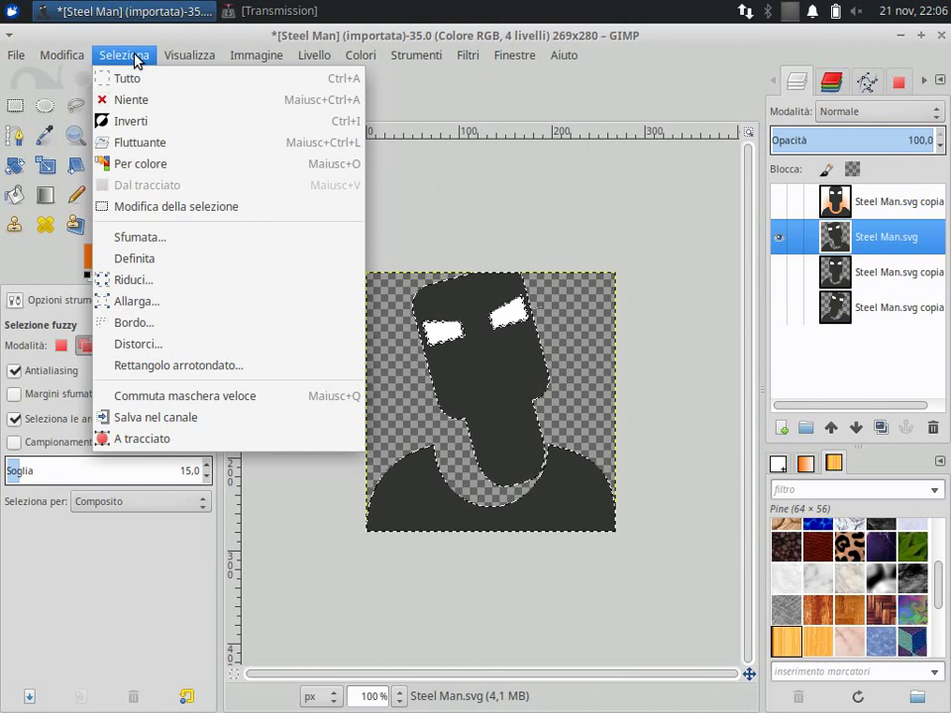
left_click(142, 123)
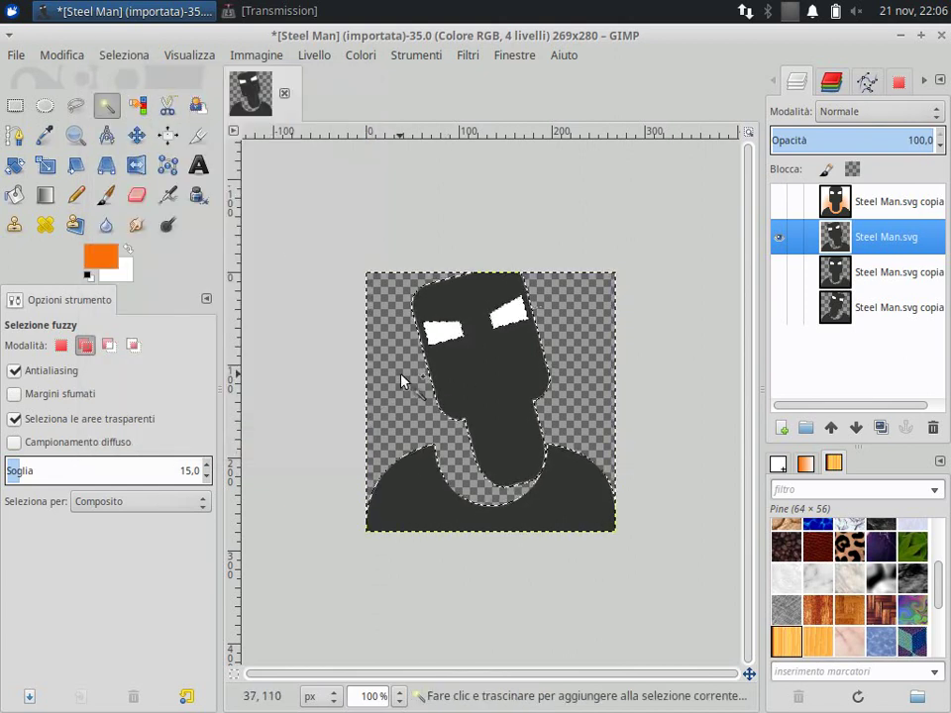
Step: Fill the background with an orange-to-white radial gradient and hide the Steel Man.svg layer
left_click(45, 194)
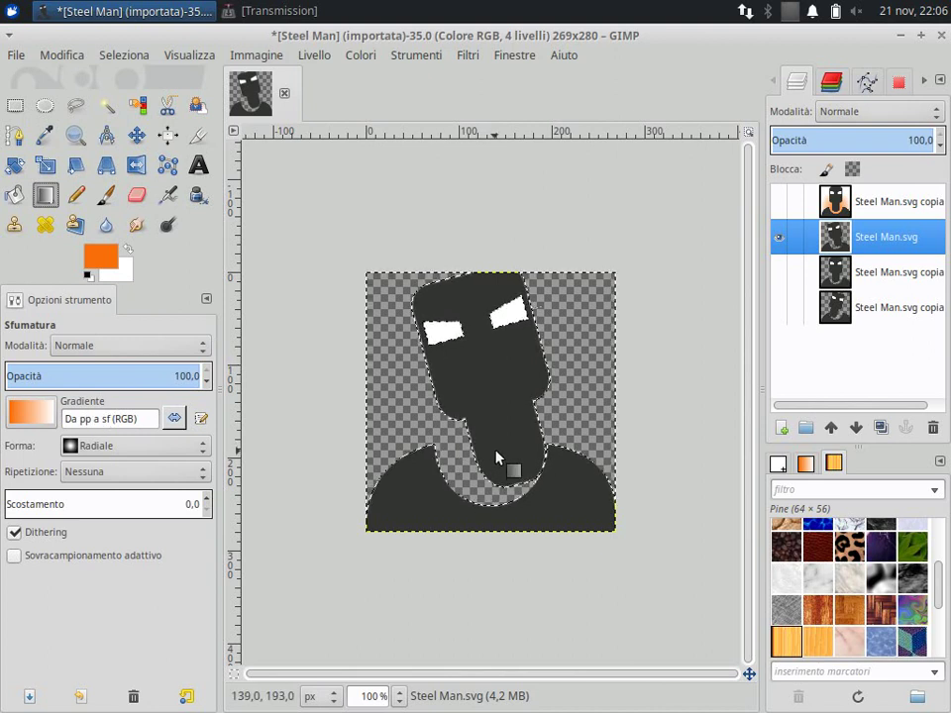
left_click_drag(495, 452, 493, 315)
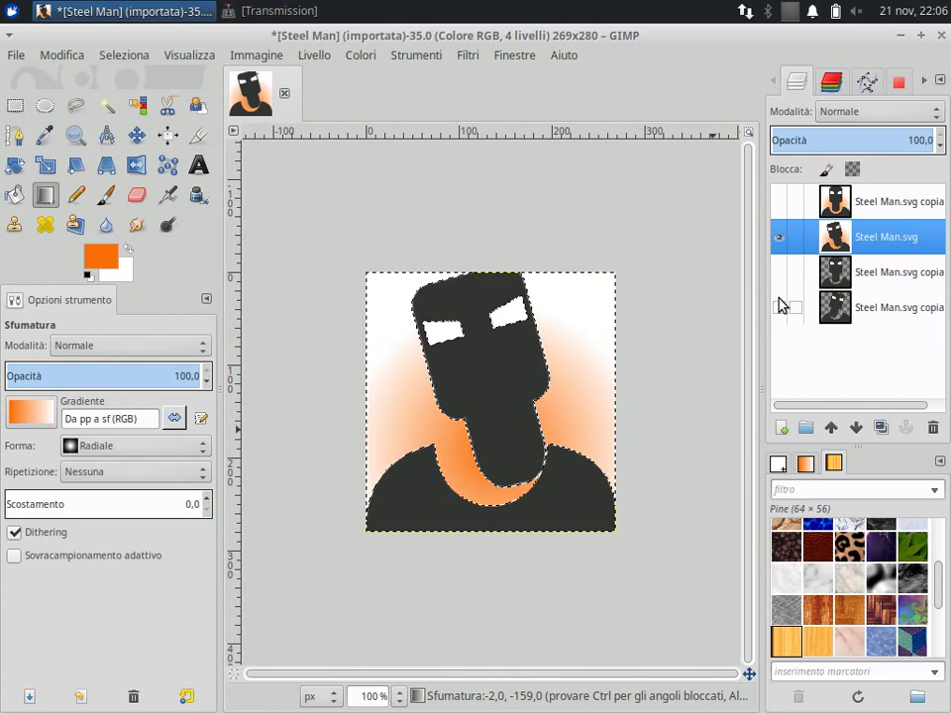
left_click(779, 238)
Step: Make the third layer active and visible, and clear the leftover selection
left_click(867, 272)
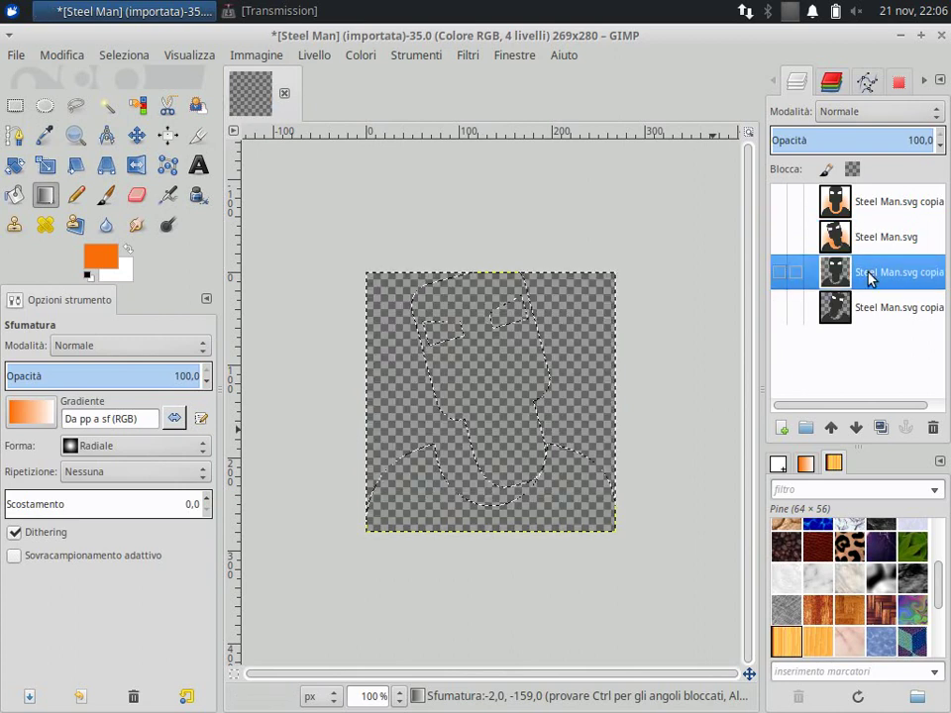
left_click(779, 272)
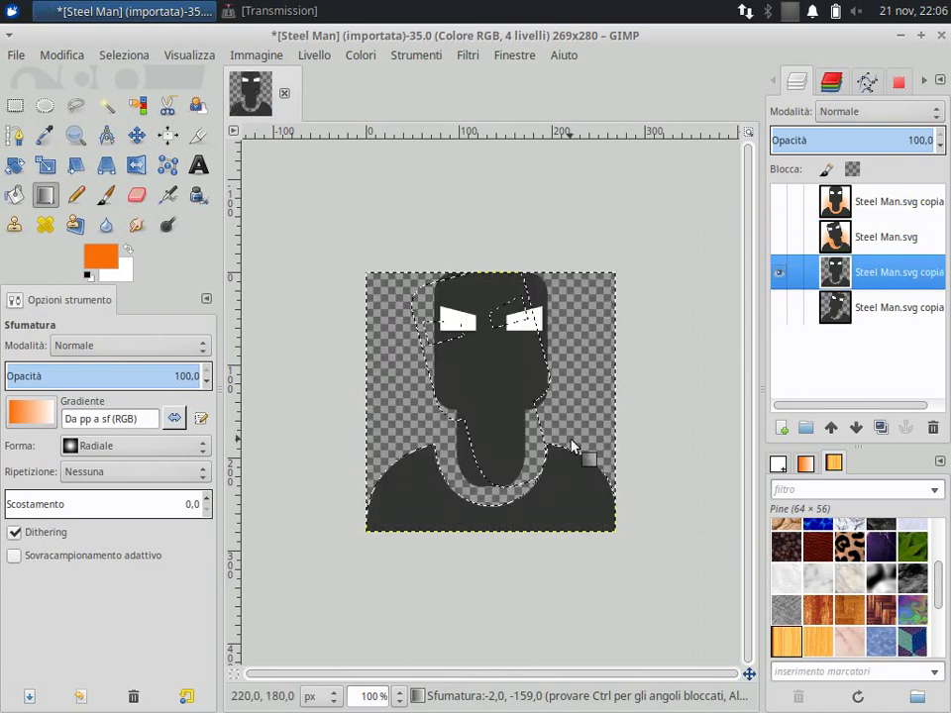
left_click(126, 57)
left_click(144, 100)
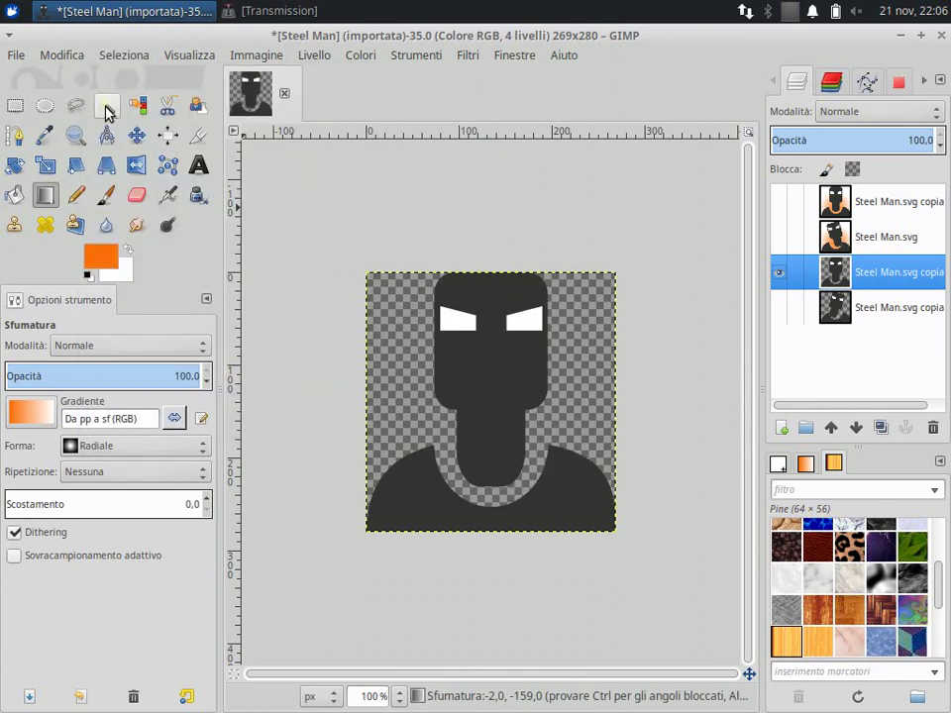
Step: Fuzzy-select the head and shoulders, invert, and drag an orange-to-white radial gradient from the neck upward
left_click(107, 106)
left_click(495, 381)
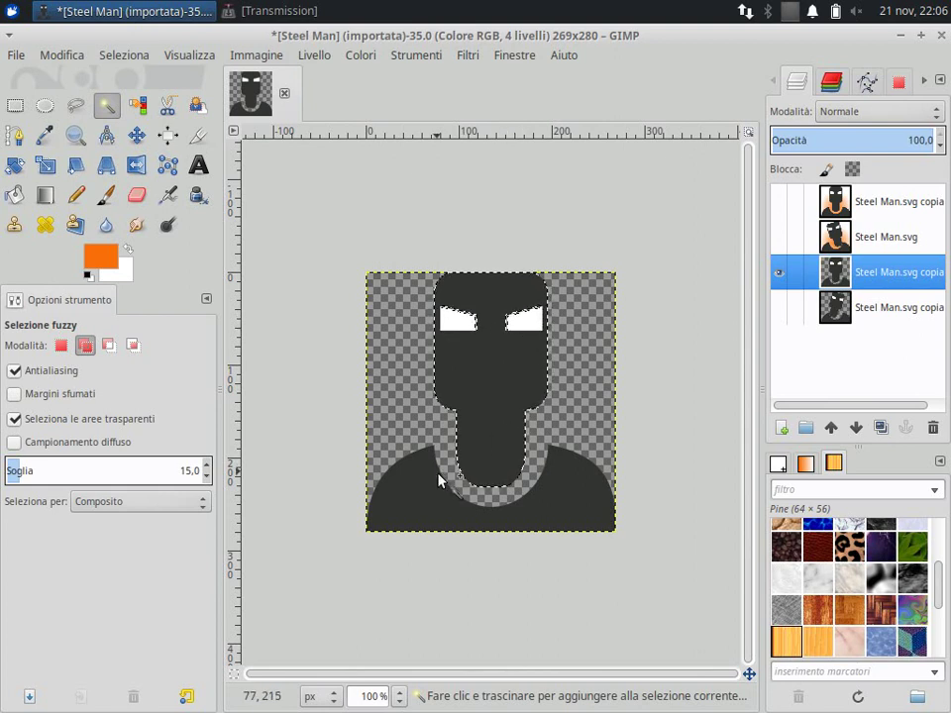
left_click(429, 503)
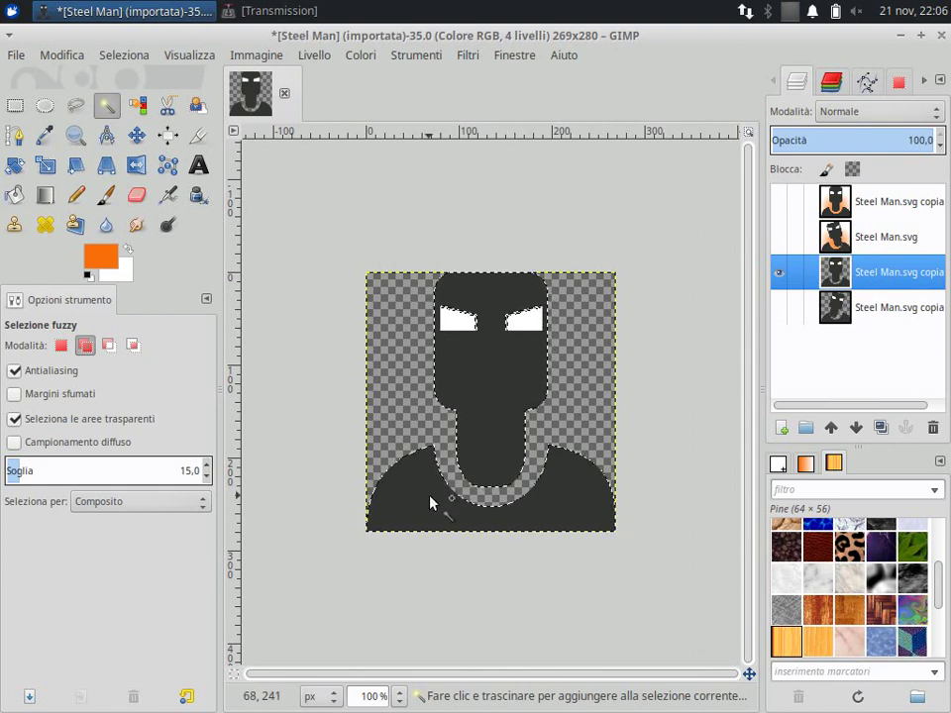
left_click(46, 195)
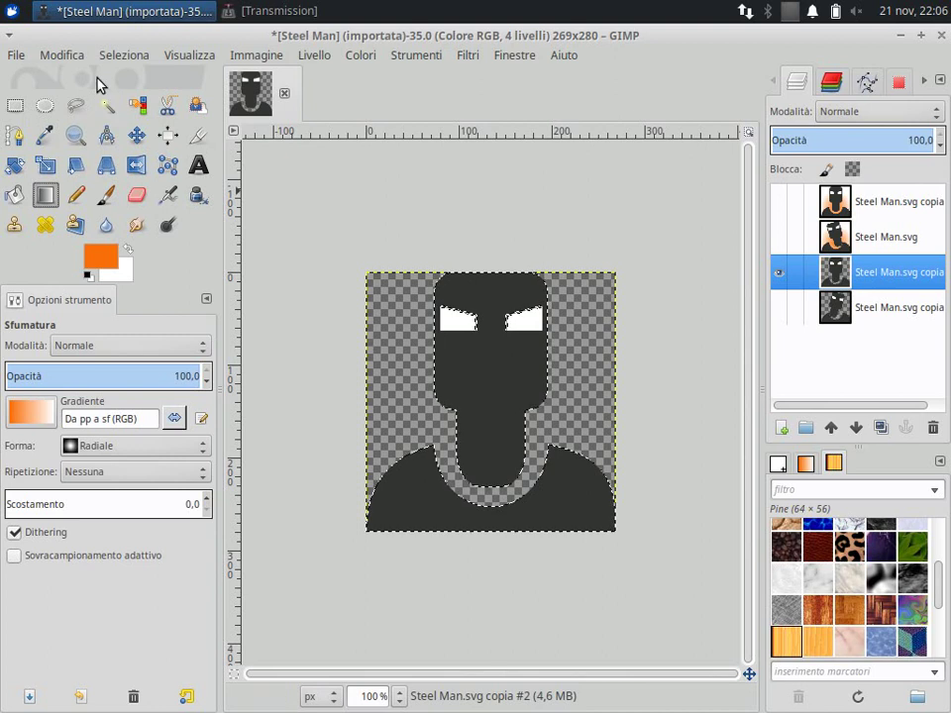
left_click(124, 54)
left_click(130, 121)
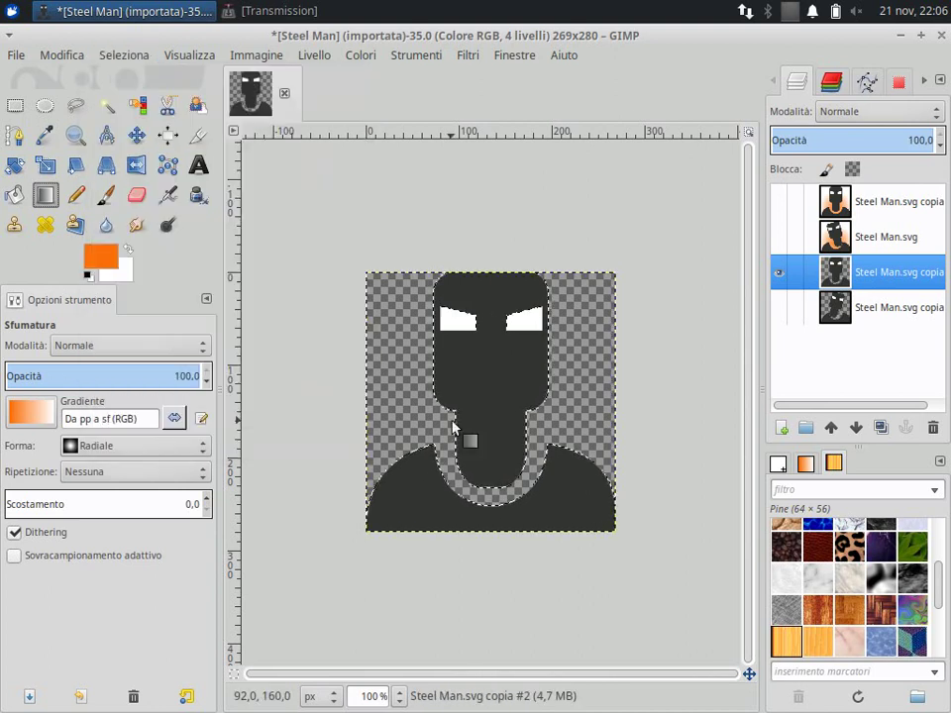
left_click_drag(488, 456, 492, 286)
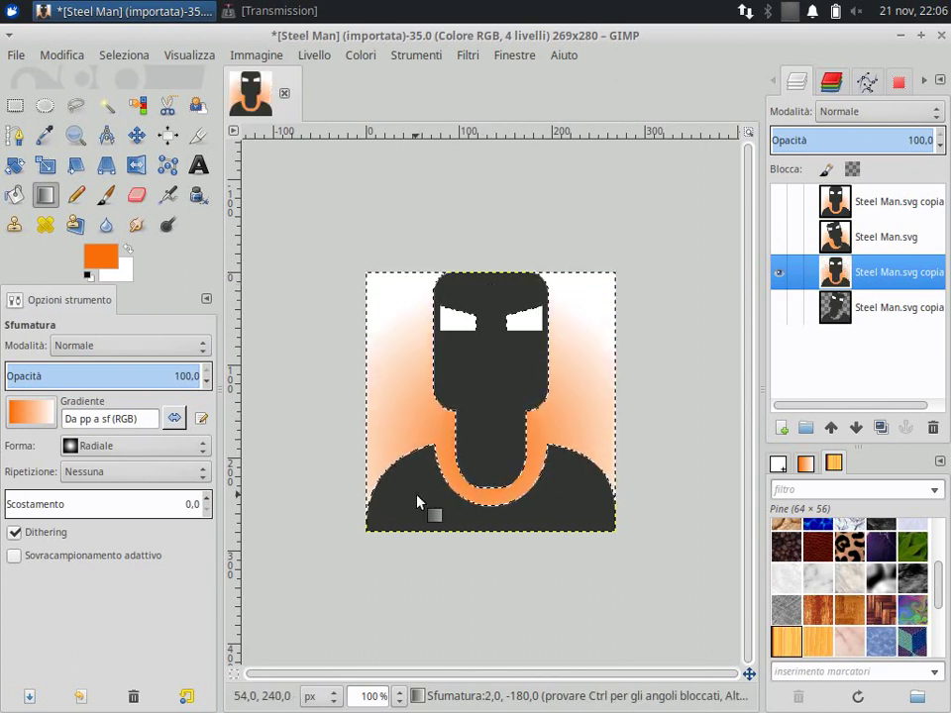
Step: Hide the third frame, make the bottom layer active and visible, and clear the selection
left_click(779, 274)
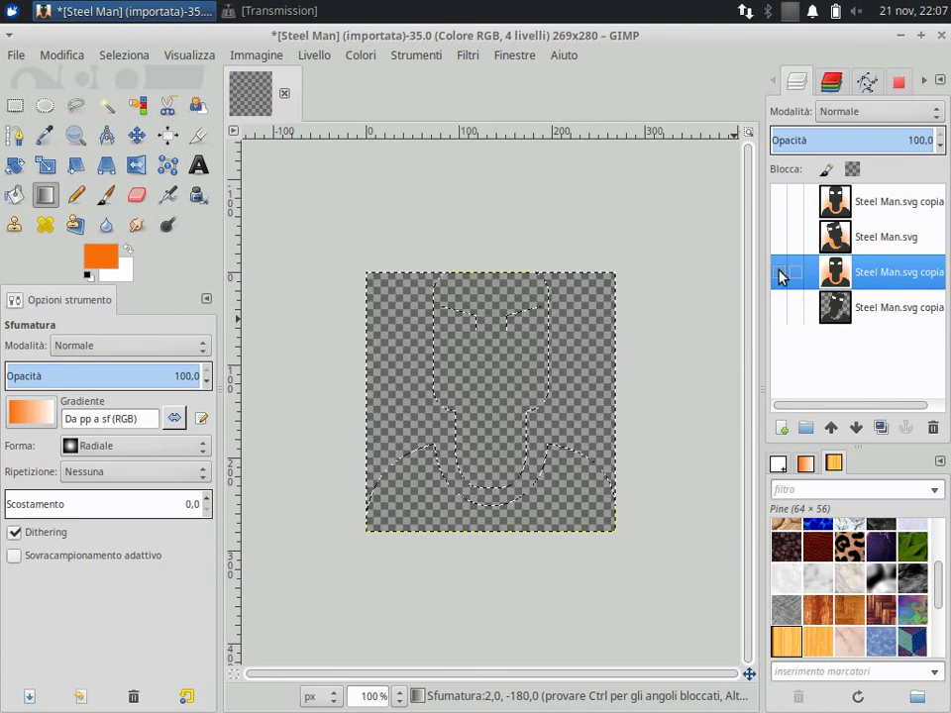
left_click(783, 309)
left_click(779, 308)
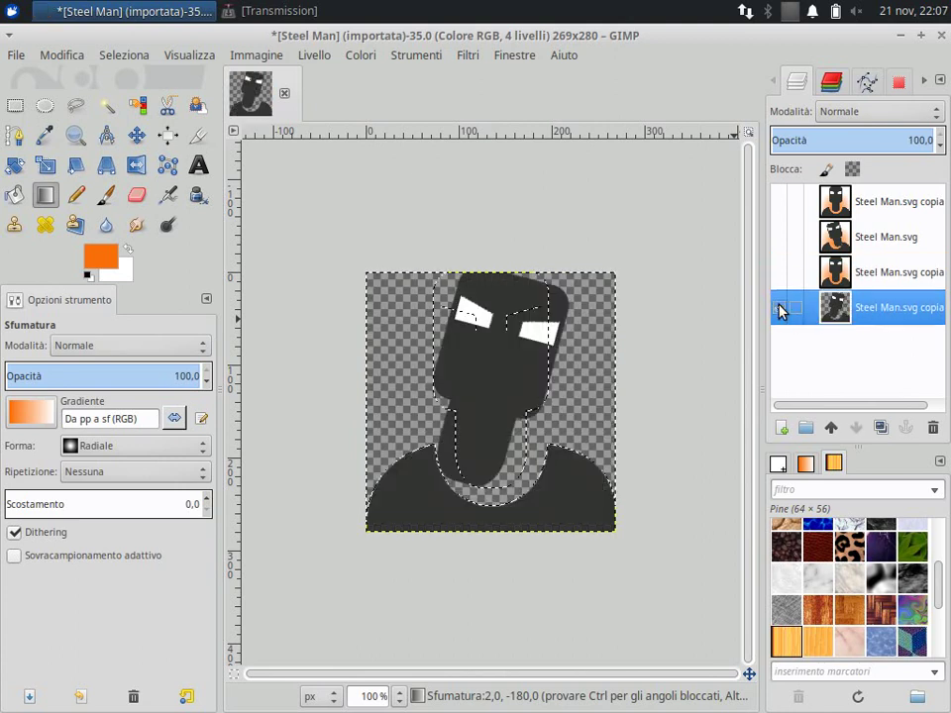
left_click(109, 57)
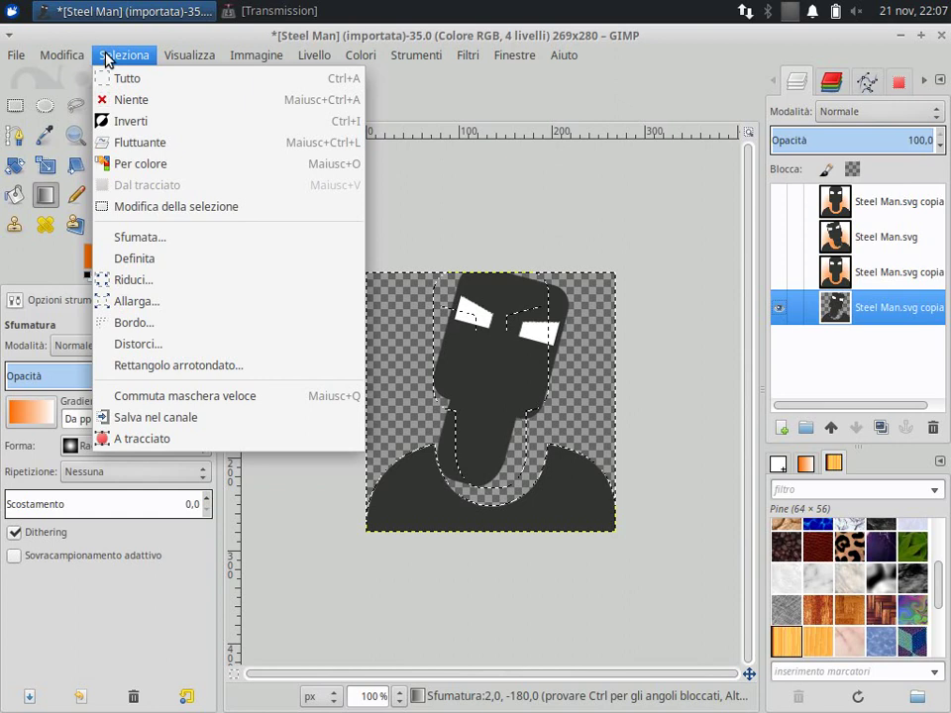
left_click(127, 100)
Step: Give the bottom frame an inverted-selection radial gradient, then re-show the third-row and Steel Man.svg layers
left_click(107, 105)
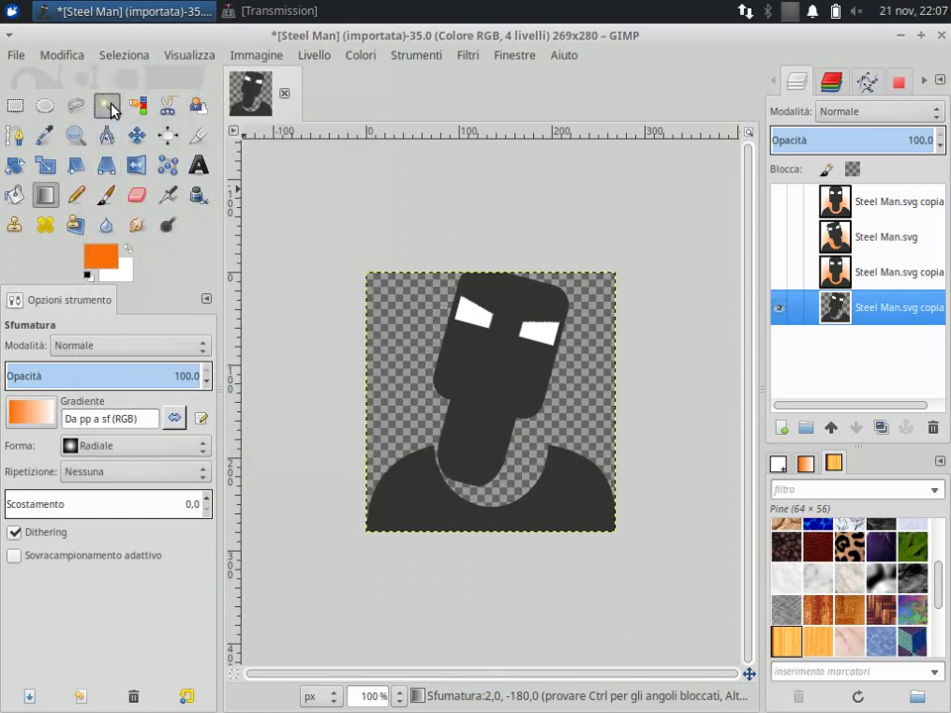
left_click(485, 385)
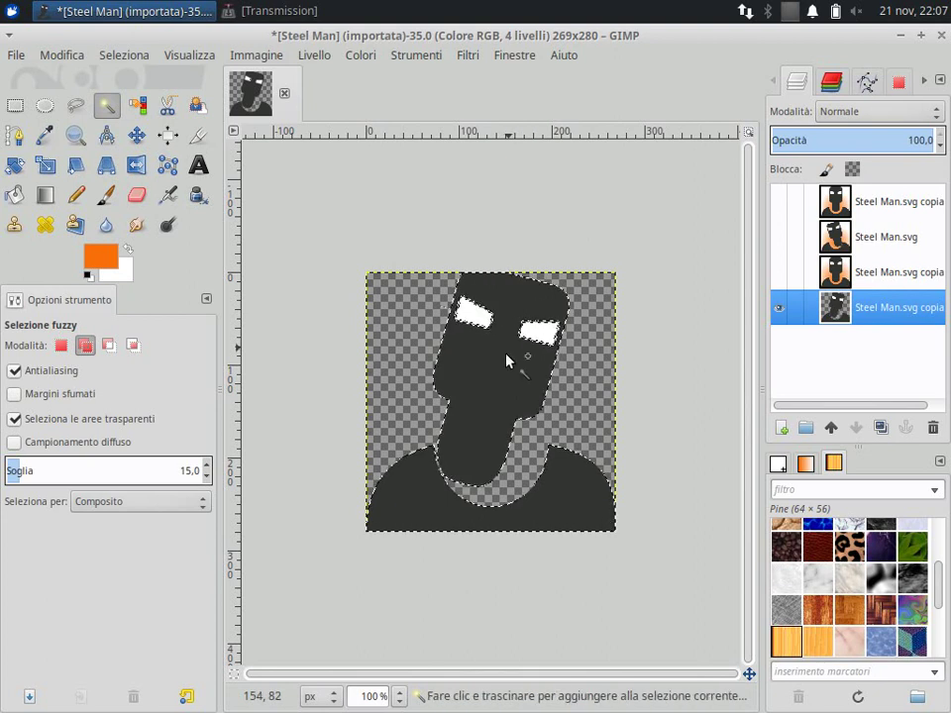
left_click_drag(420, 495, 419, 490)
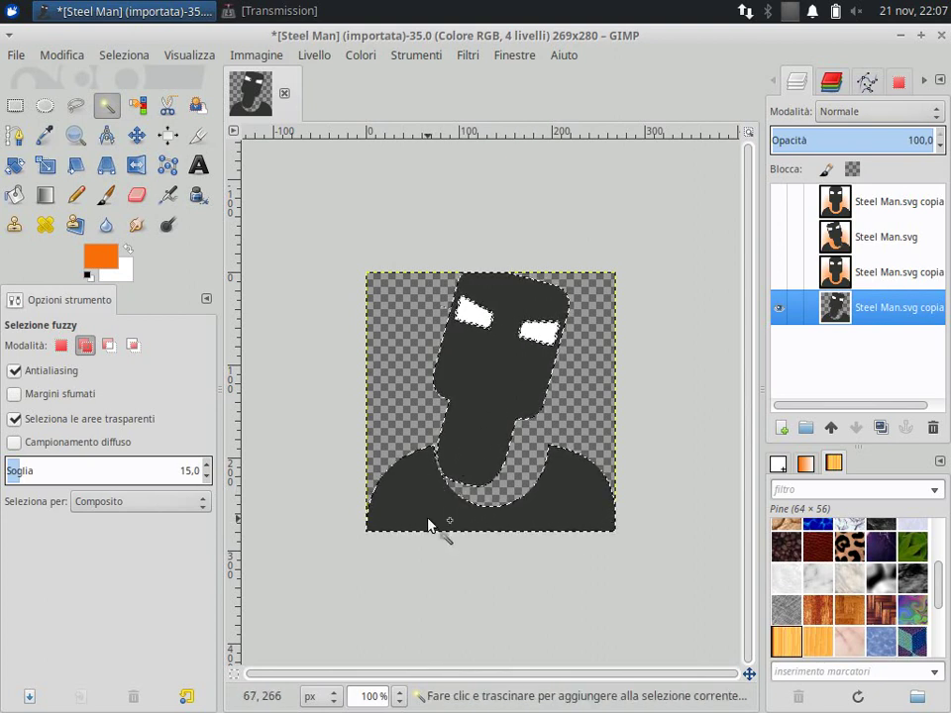
left_click(62, 55)
mouse_move(123, 55)
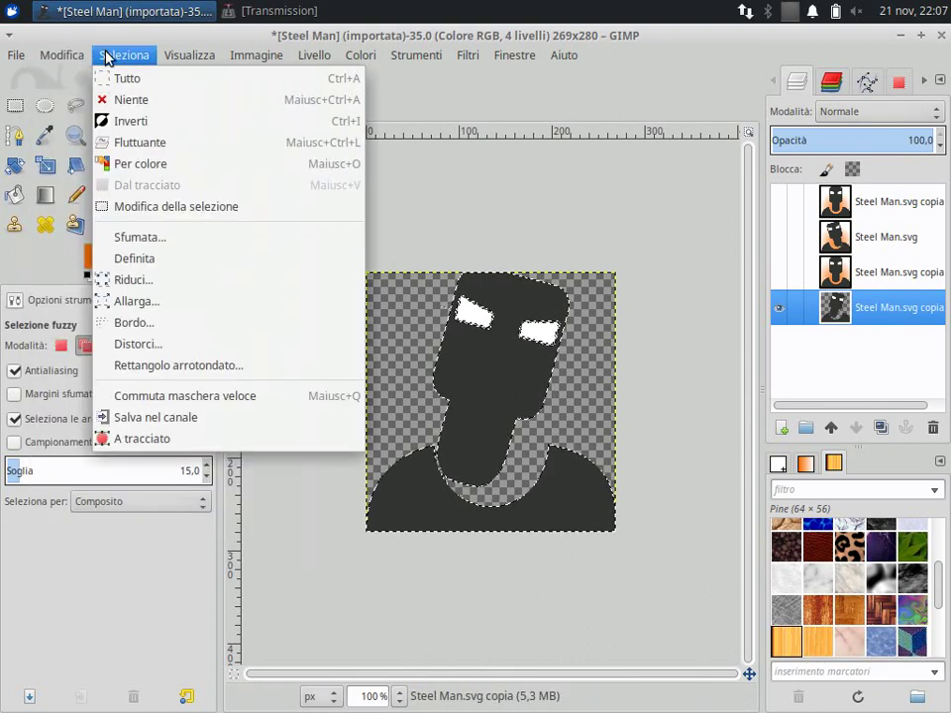
left_click(129, 121)
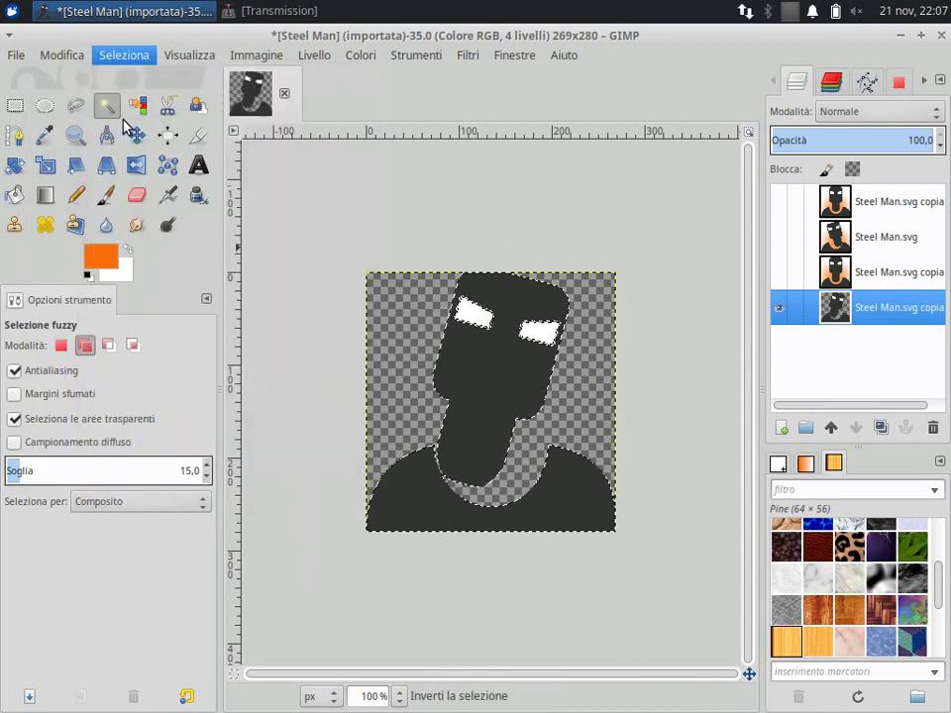
left_click(47, 196)
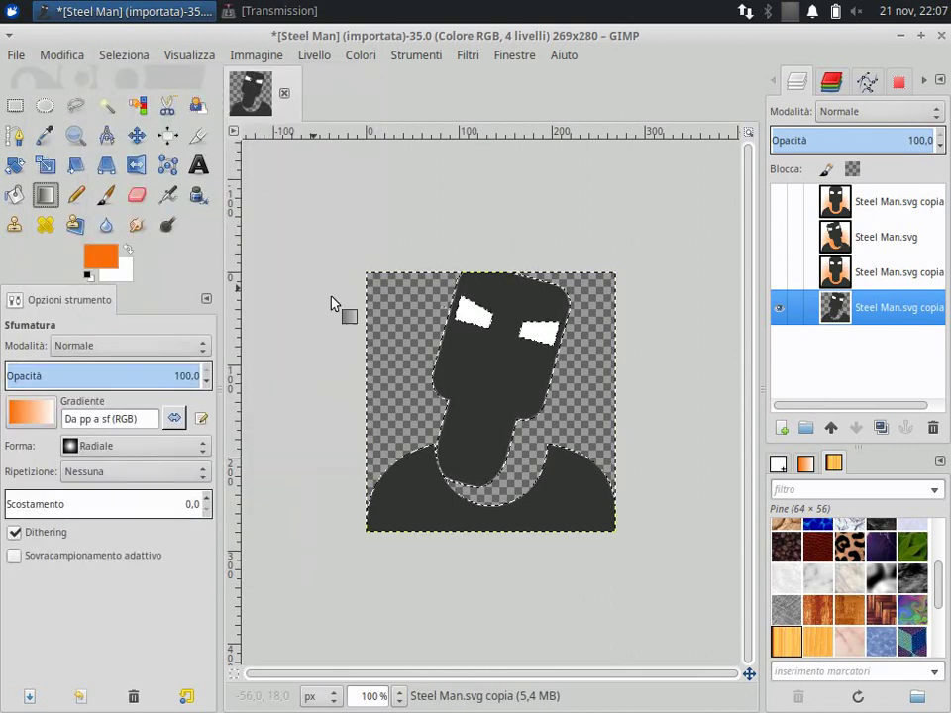
left_click_drag(497, 455, 499, 320)
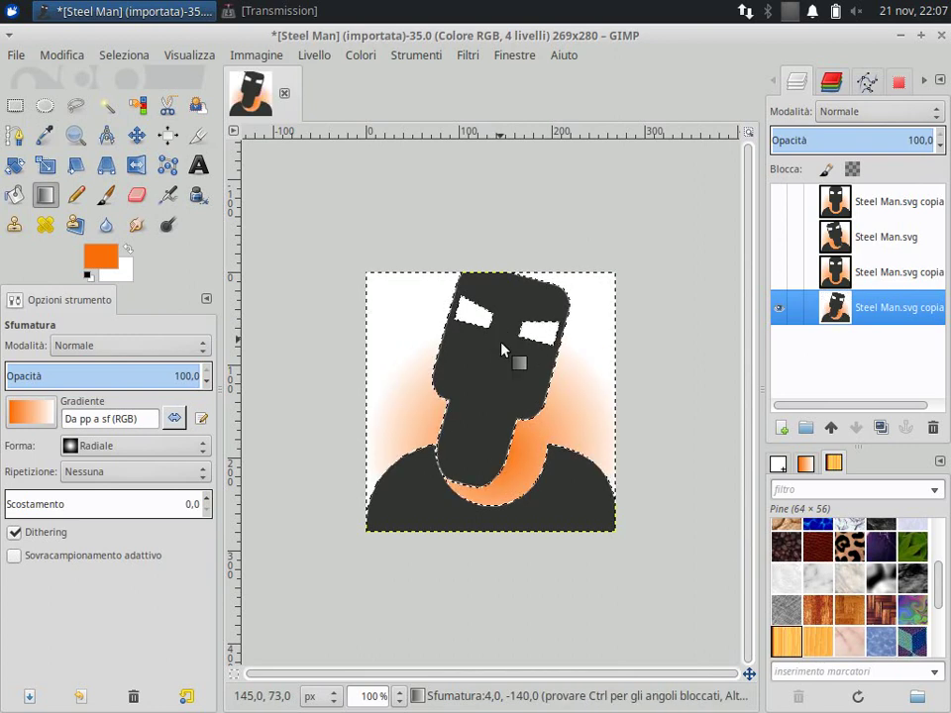
left_click(779, 271)
left_click(779, 236)
Step: Make the top head layer visible and clear the selection with Select > None
left_click(783, 203)
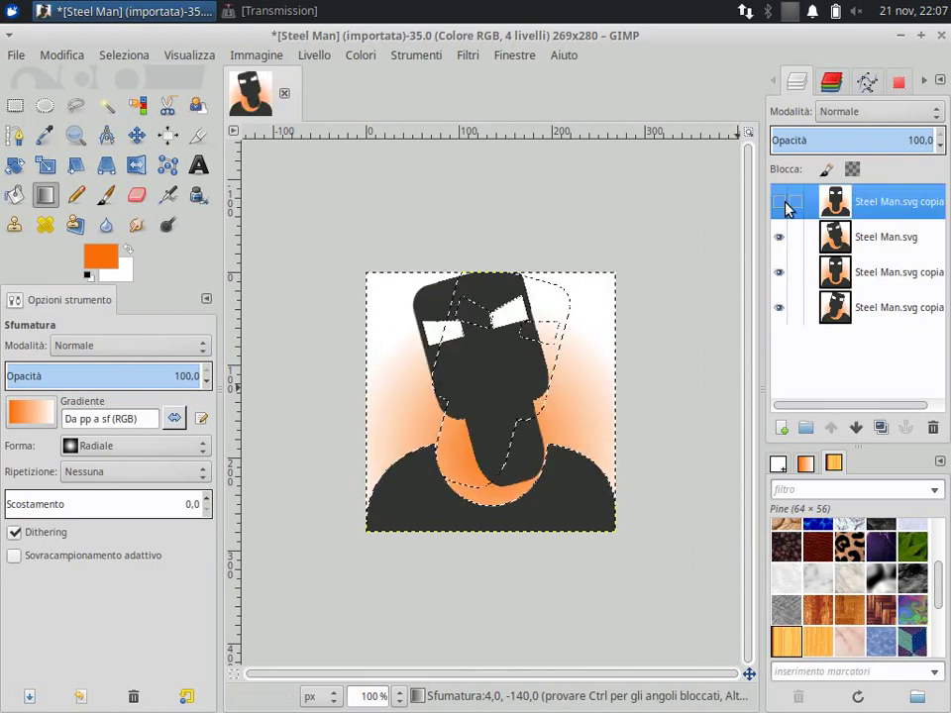
left_click(778, 202)
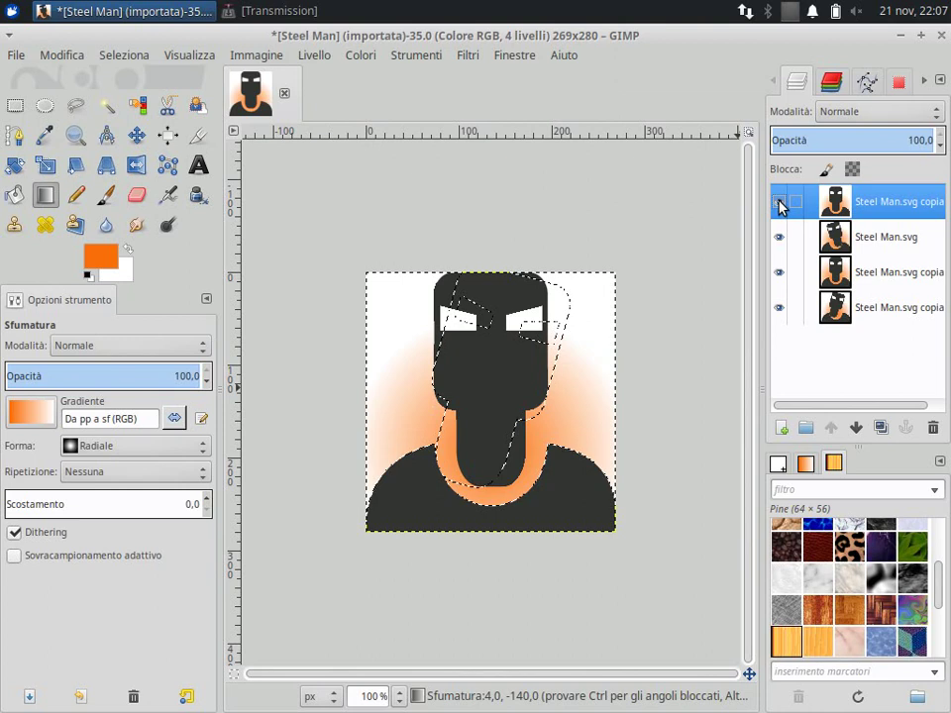
left_click(112, 58)
left_click(130, 98)
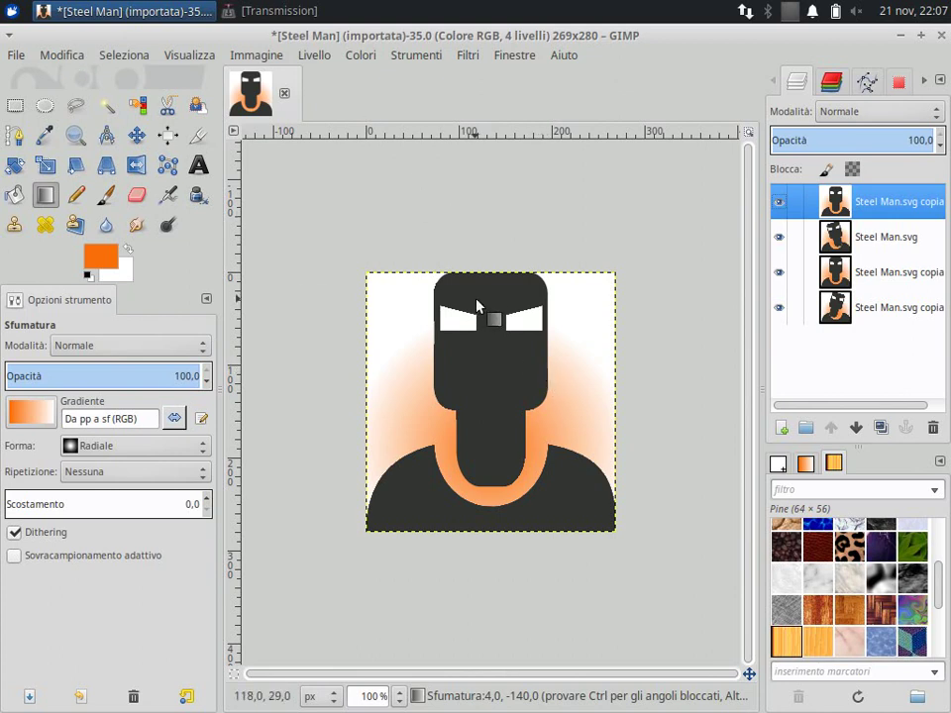
left_click(17, 57)
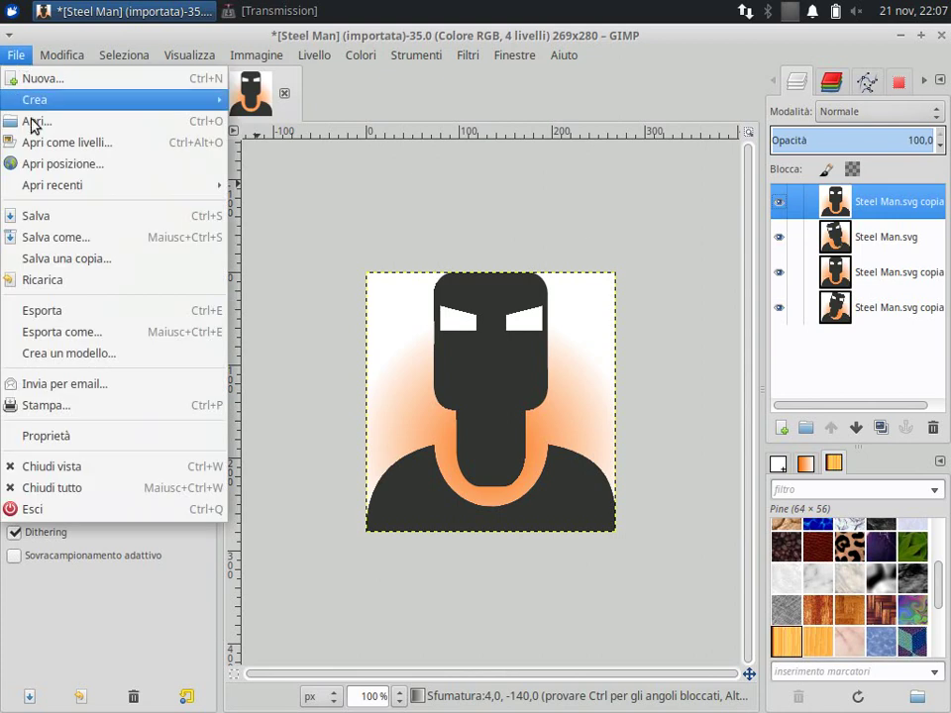
Step: Export the image, renaming the file from the svg extension to Steel Man.gif
left_click(79, 333)
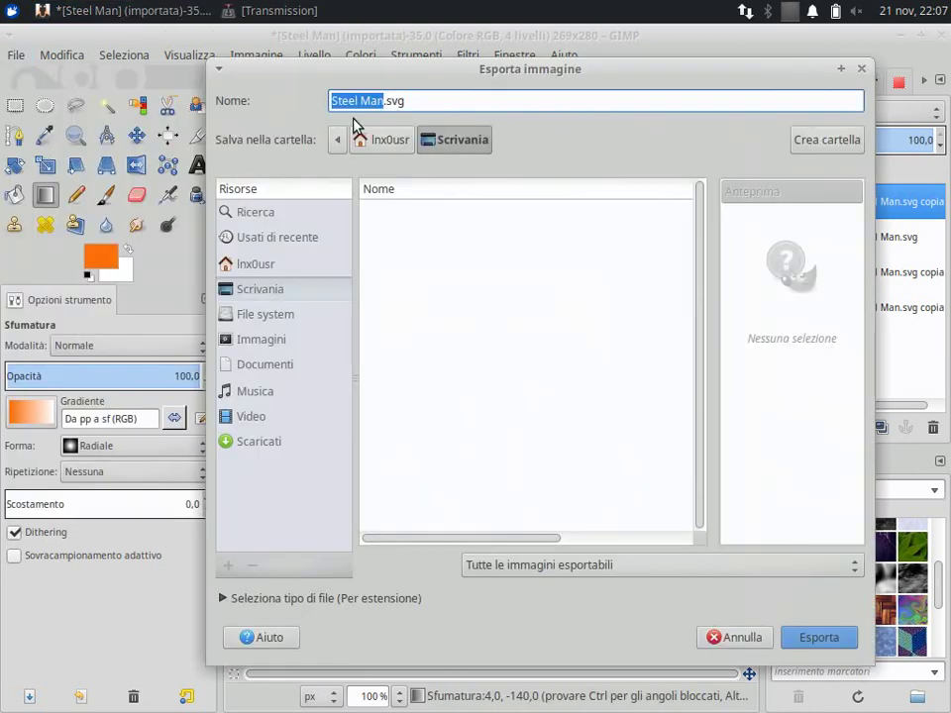
left_click(426, 100)
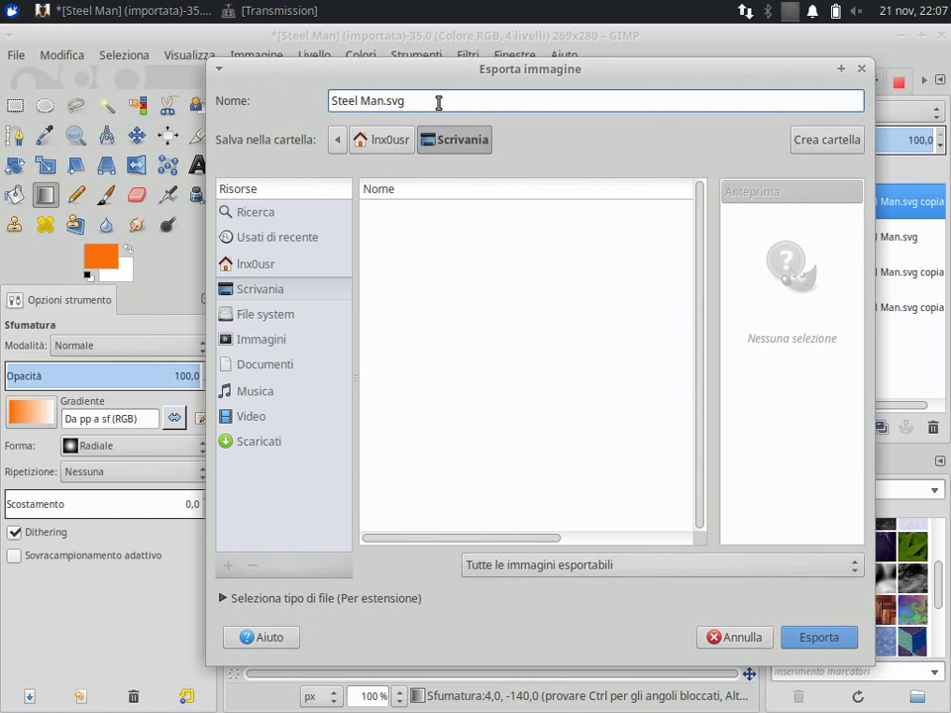
key("BackSpace")
type("gif")
left_click_drag(522, 81, 410, 49)
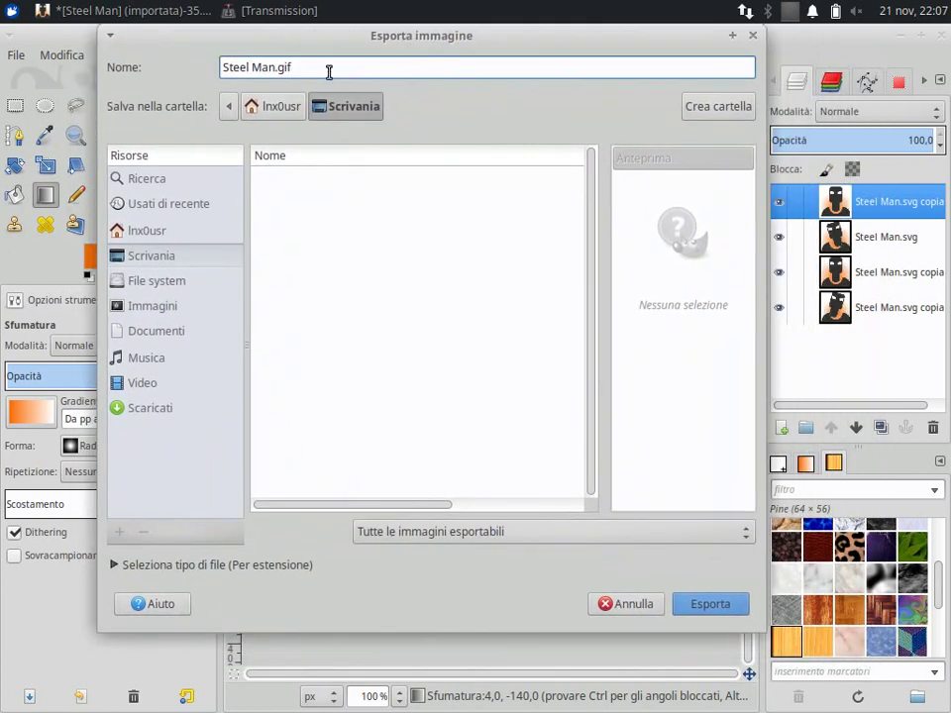
left_click(710, 604)
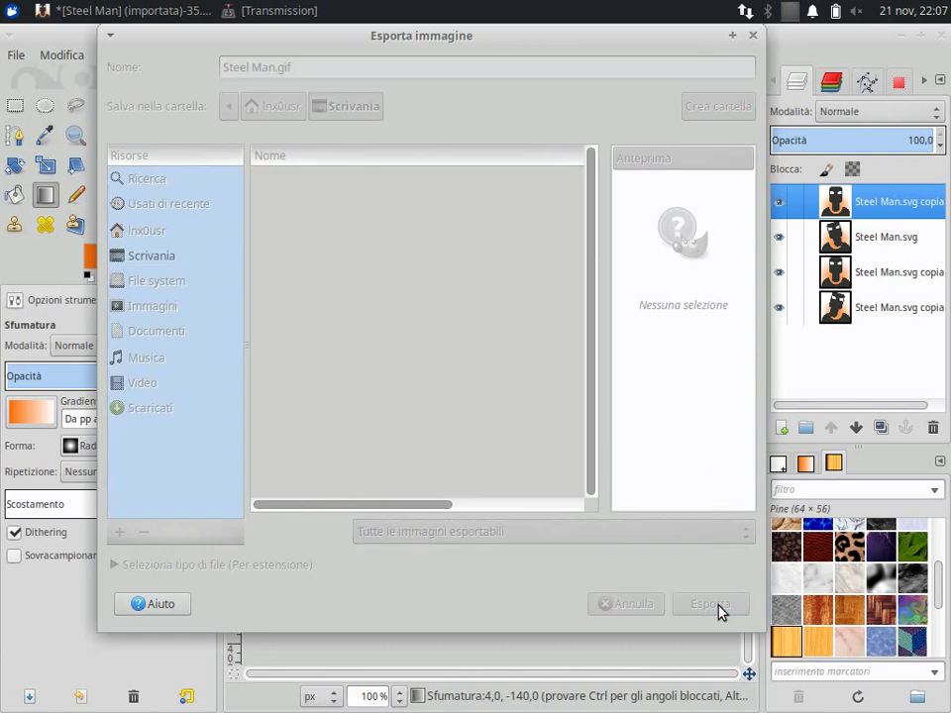
Step: Untick the GIF comment, keep looping animation with a 200 ms frame delay, and export
left_click(273, 234)
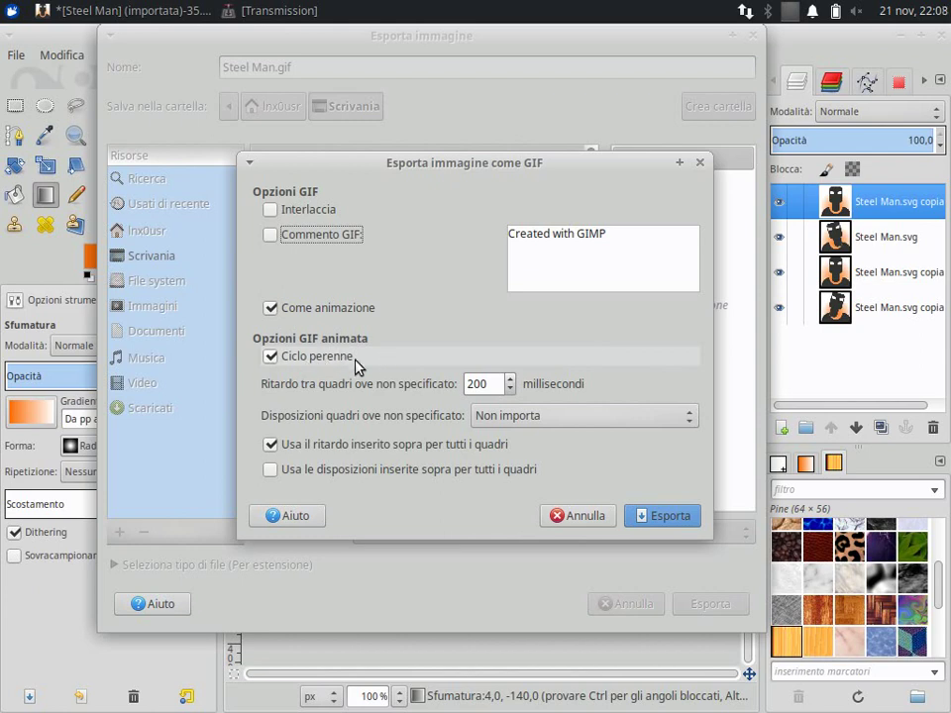
left_click(488, 385)
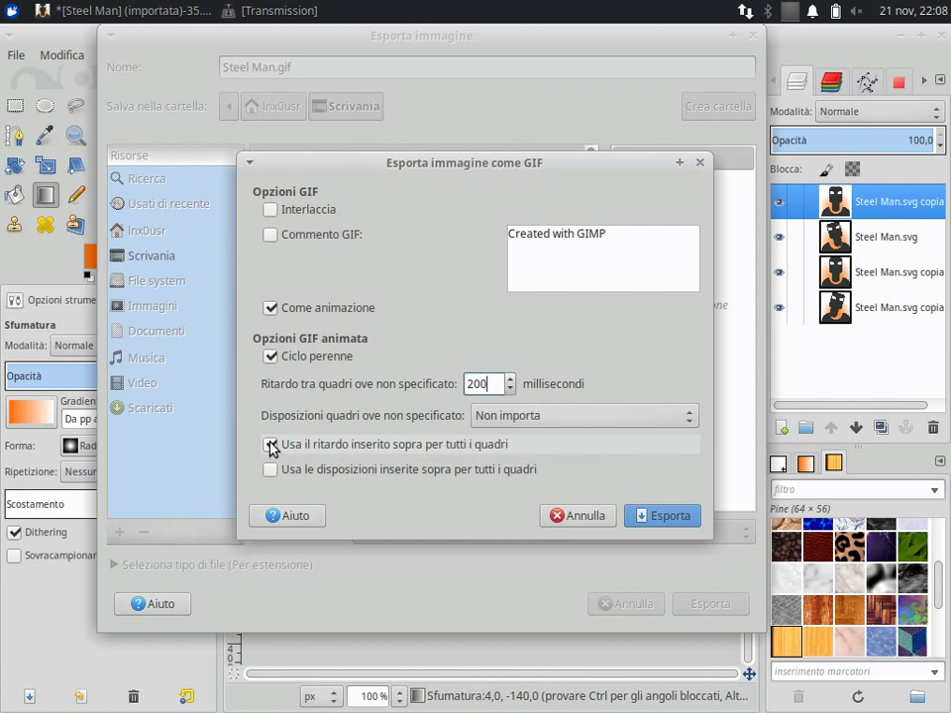
left_click(671, 516)
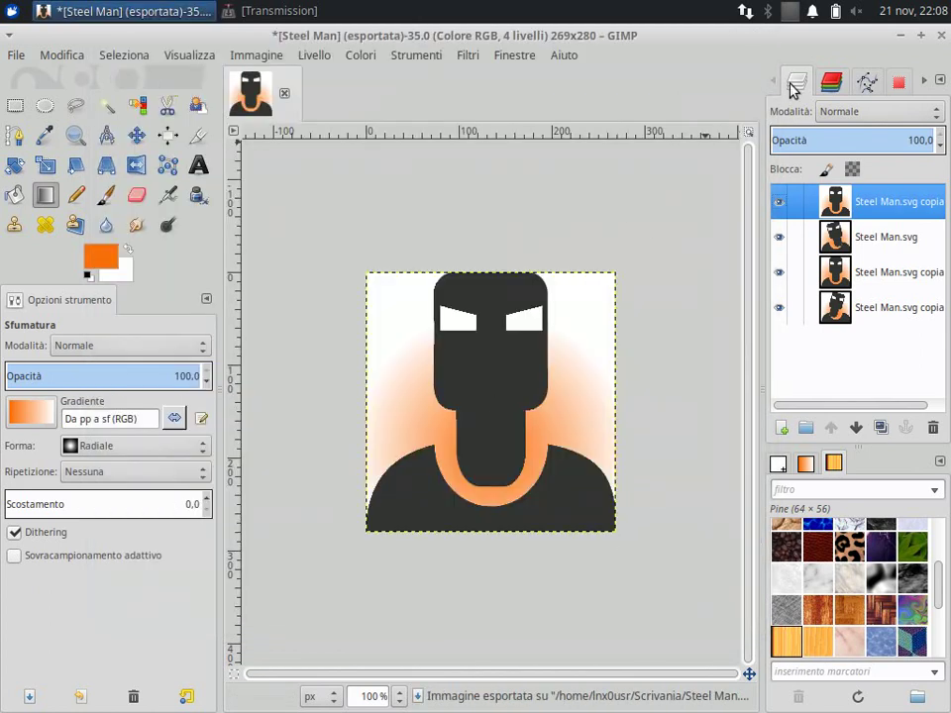
Step: Minimize GIMP, place the Steel Man.gif icon beside Steel Man.svg, and open it
left_click(920, 35)
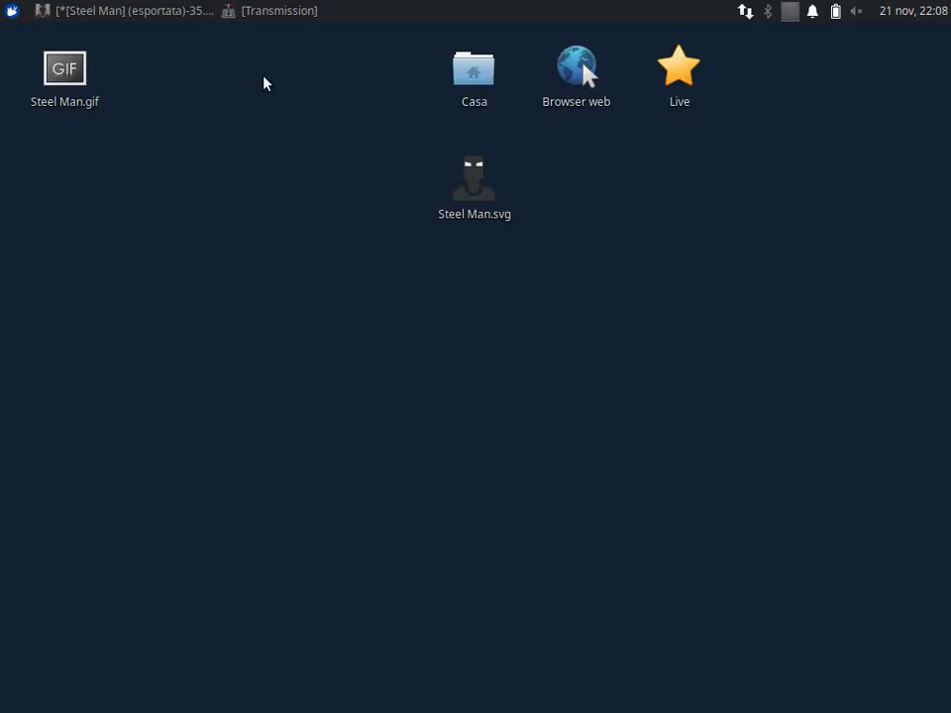
mouse_move(63, 74)
left_mouse_down()
mouse_move(53, 78)
mouse_move(555, 178)
mouse_move(572, 196)
left_mouse_up()
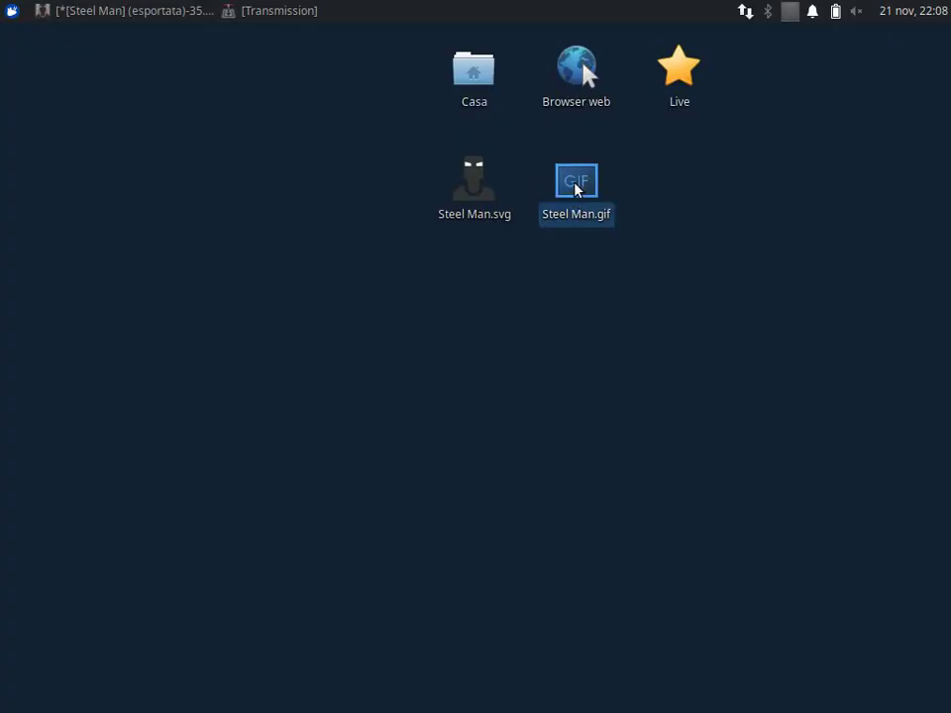
double_click(572, 195)
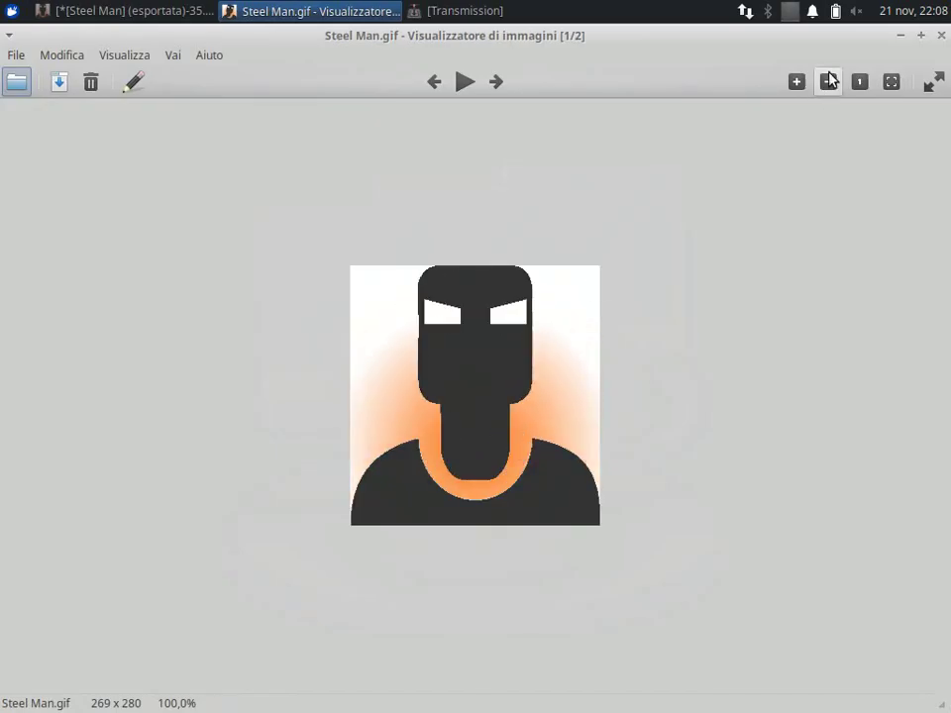
Step: Zoom the GIF preview out and back in, close the viewer, and select Steel Man.svg
left_click(828, 82)
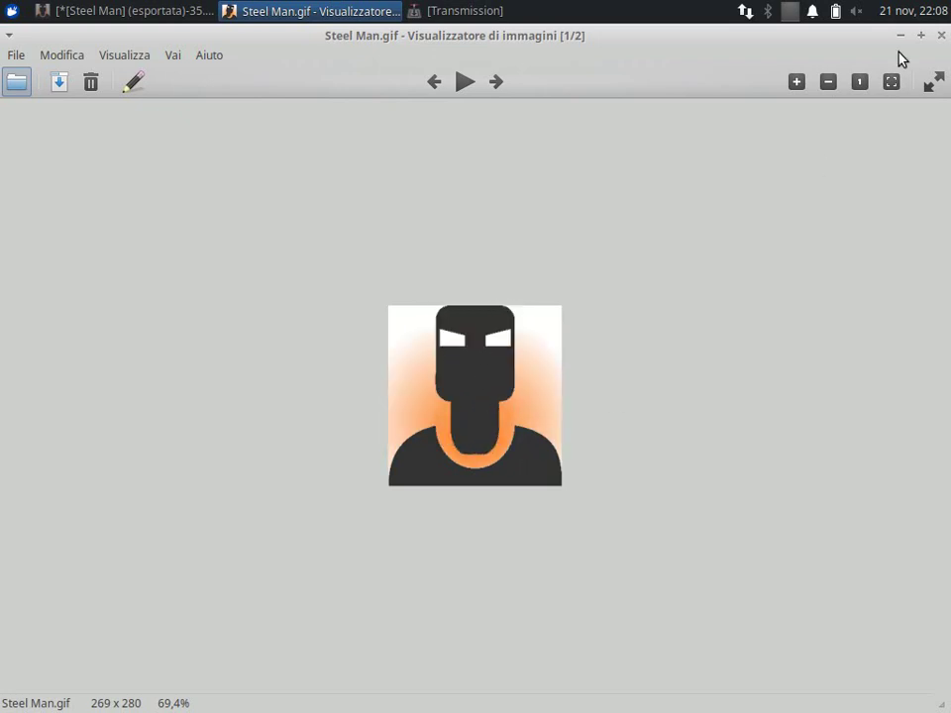
left_click(828, 81)
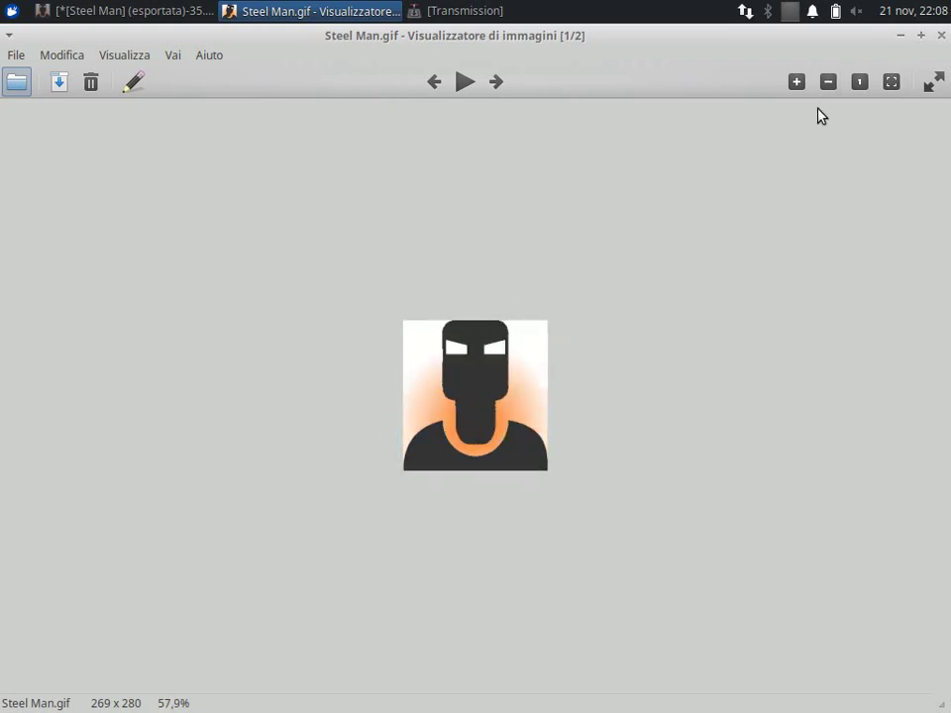
left_click(797, 81)
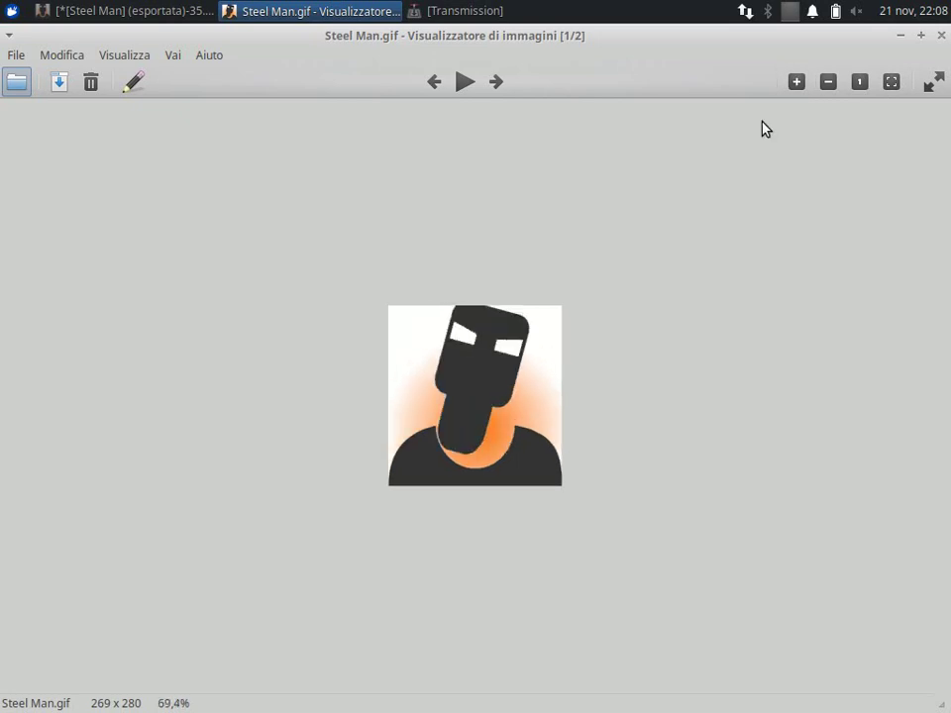
left_click(941, 34)
left_click(471, 183)
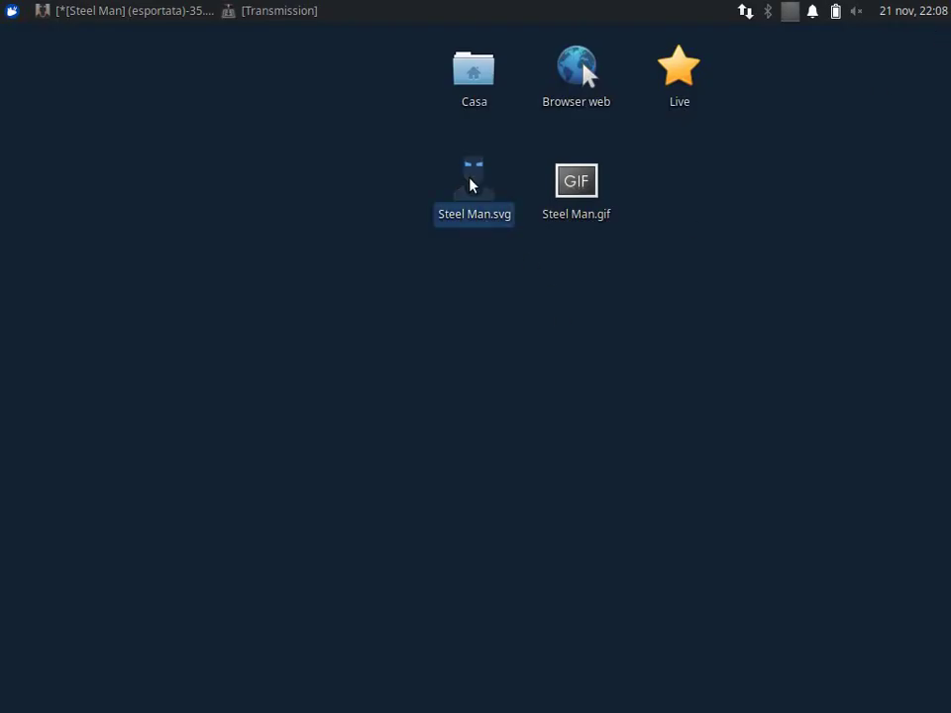
right_click(474, 170)
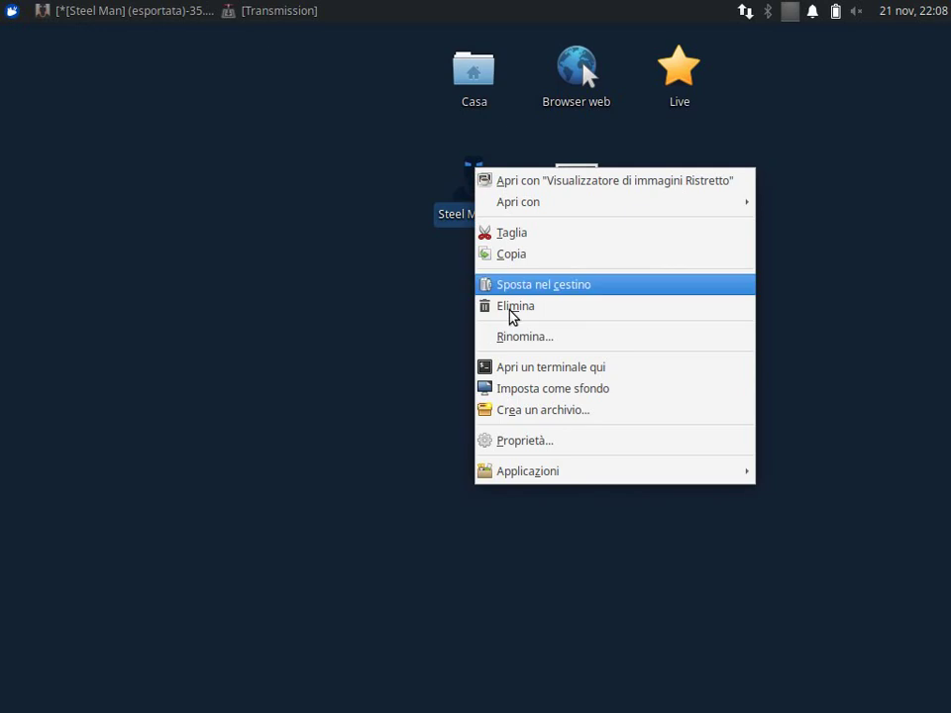
left_click(526, 438)
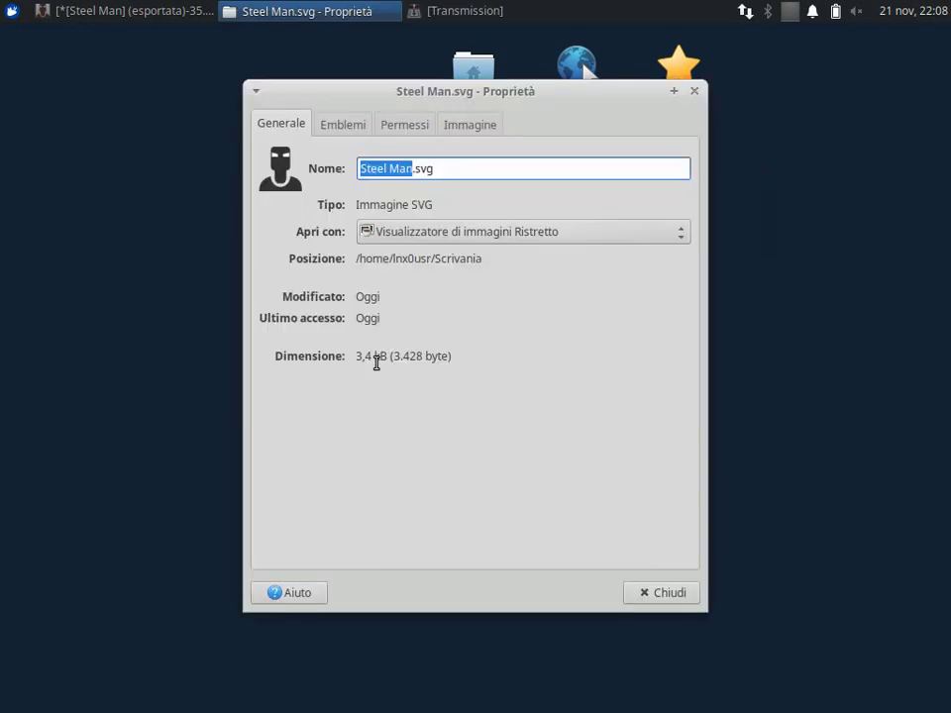
left_click(666, 592)
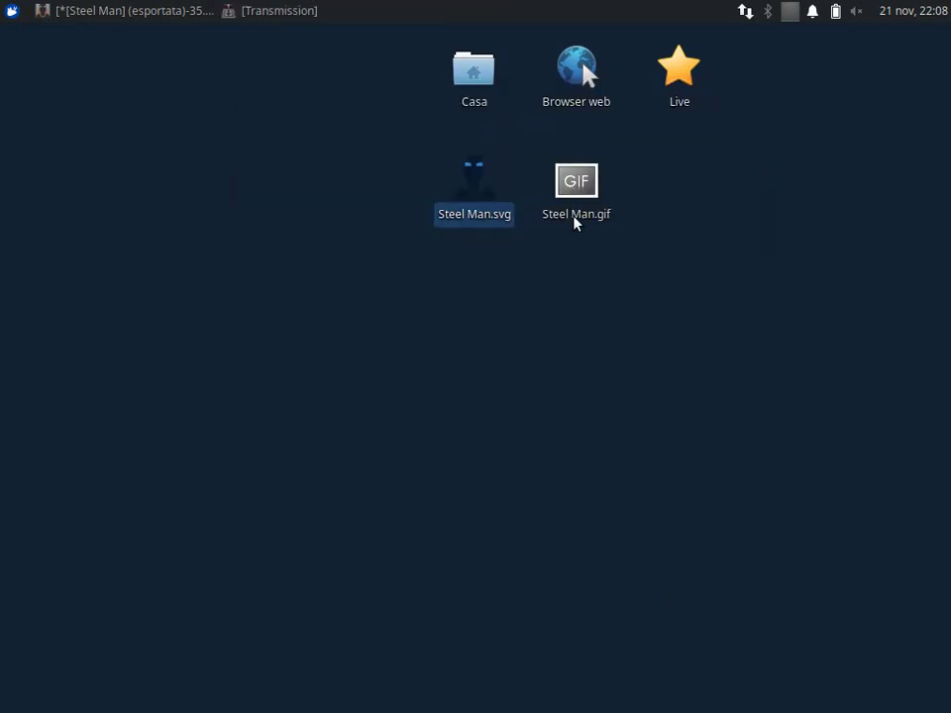
left_click(576, 182)
right_click(576, 176)
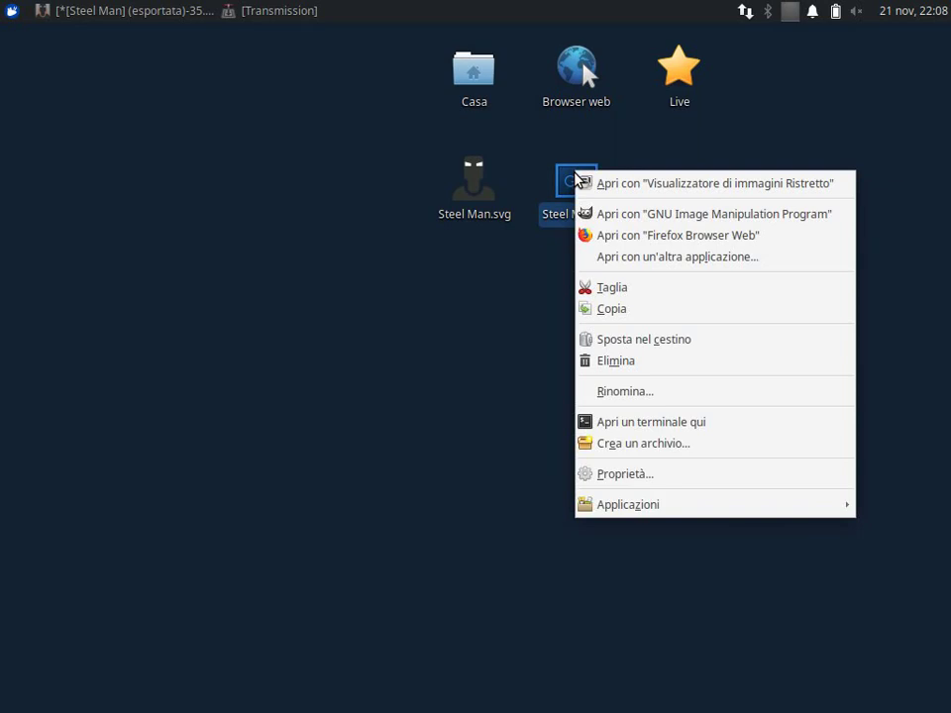
left_click(620, 475)
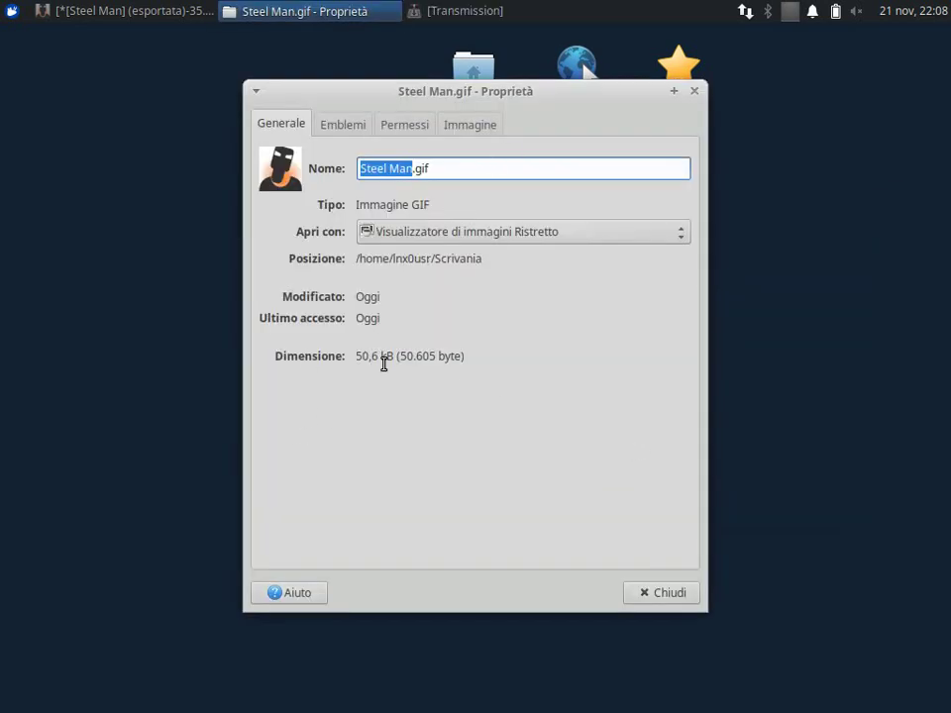
left_click(658, 594)
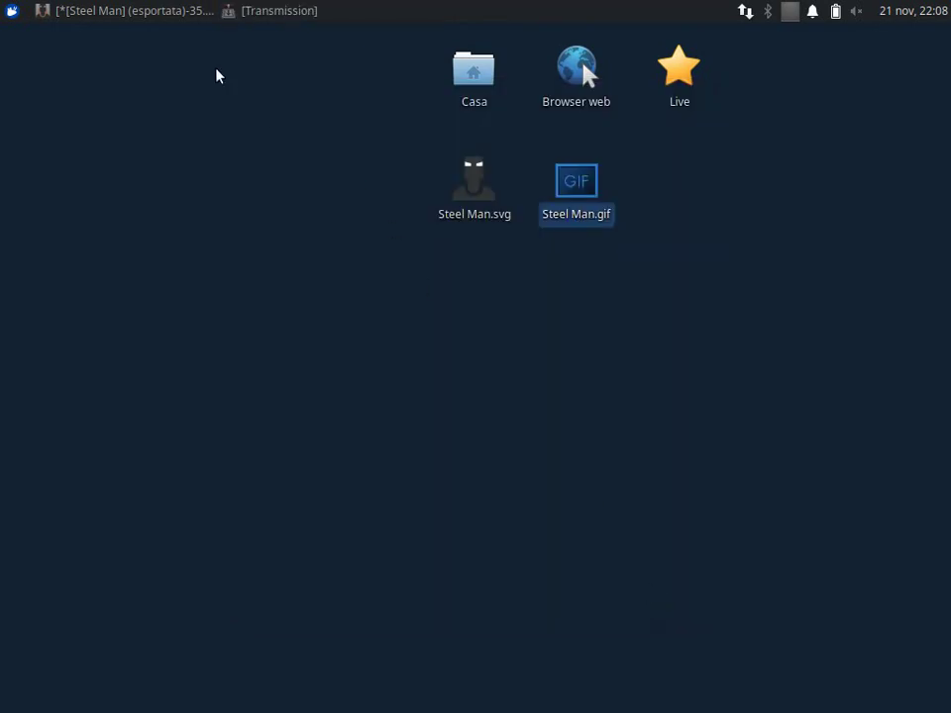
Step: Bring GIMP back to the front and browse the Filters menu without applying anything
left_click(166, 11)
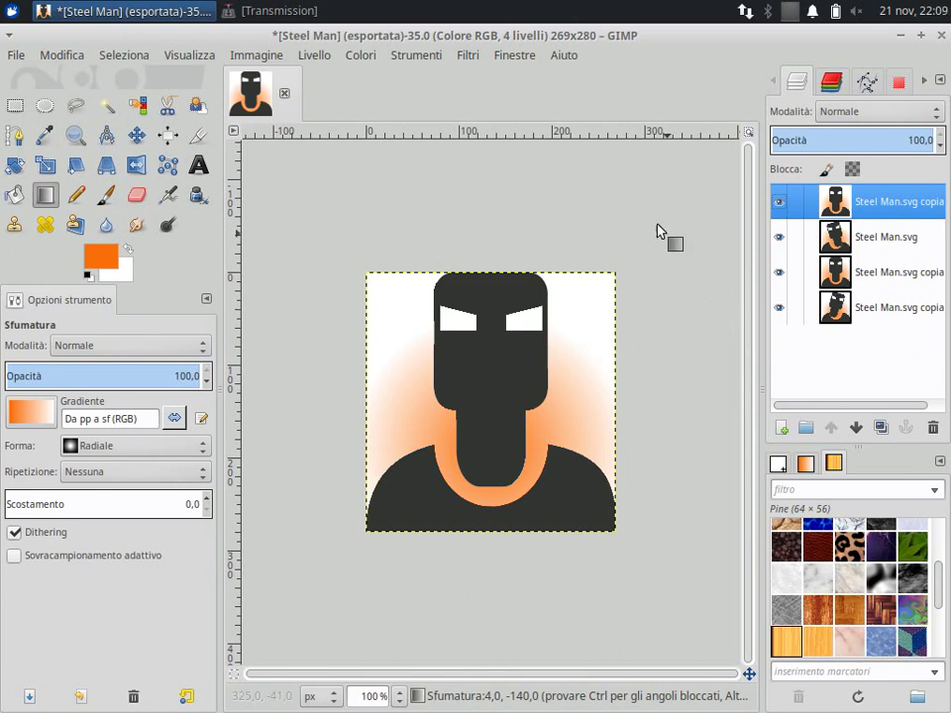
left_click(469, 57)
mouse_move(502, 450)
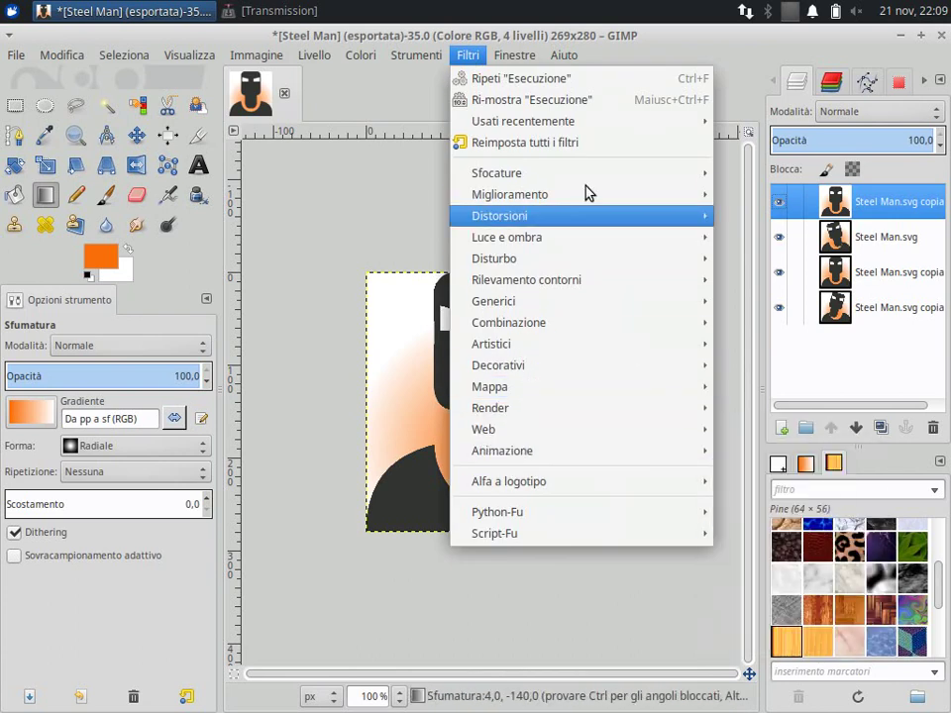
key("Escape")
Step: Open File > Export As, cancel it without saving, then right-click the top panel
left_click(17, 56)
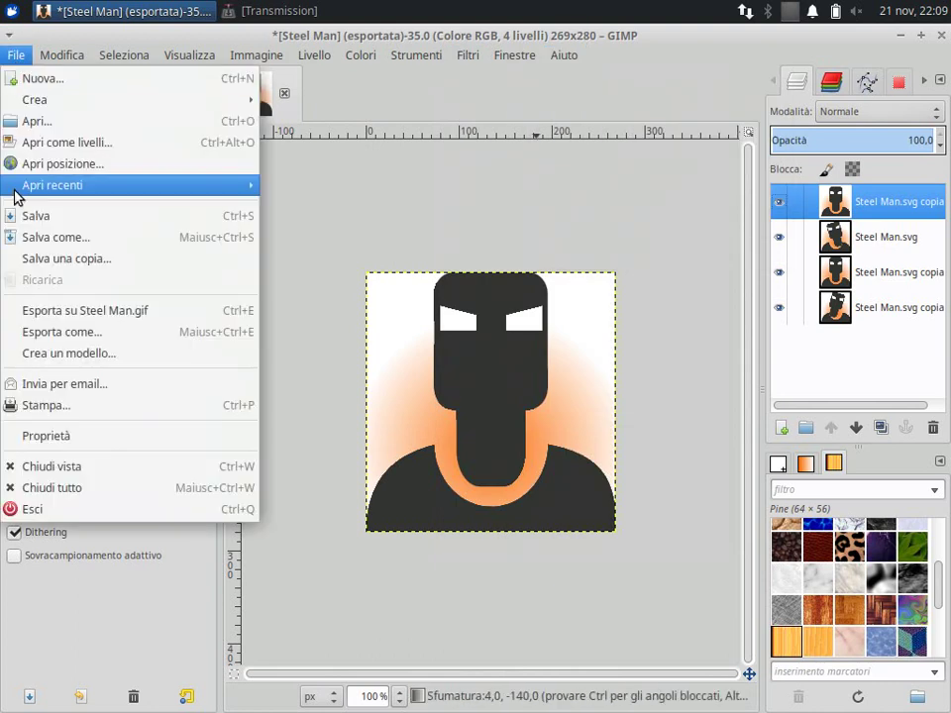
left_click(62, 336)
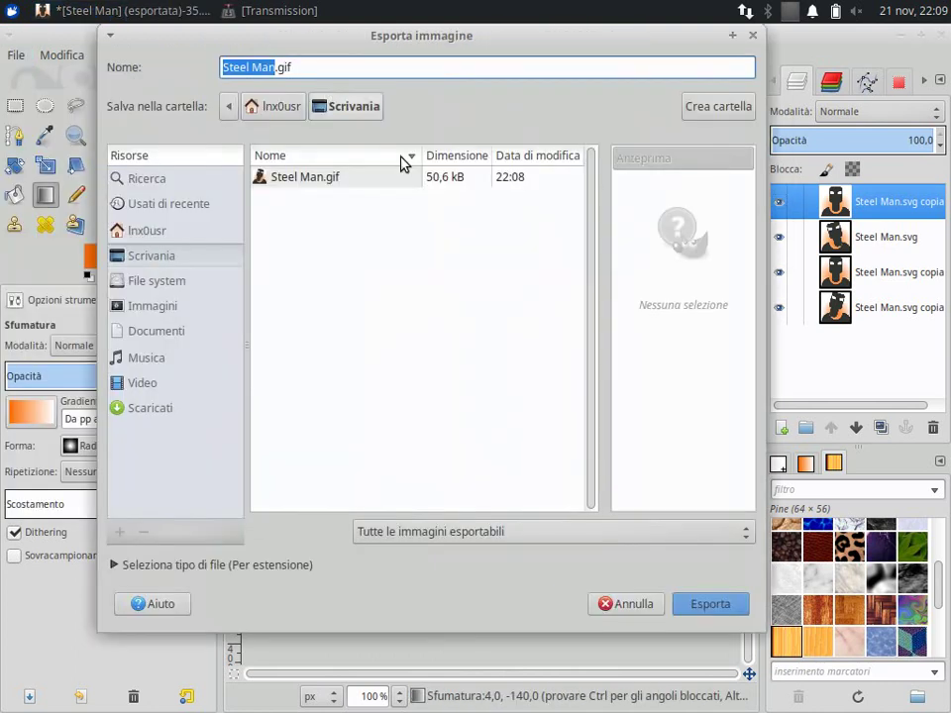
left_click(634, 602)
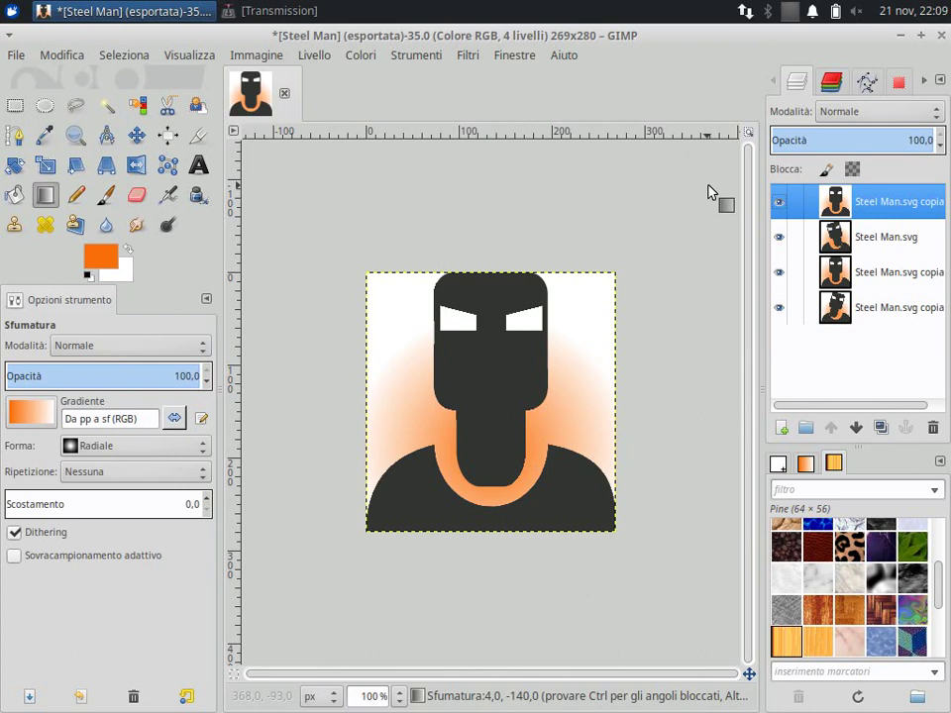
right_click(792, 12)
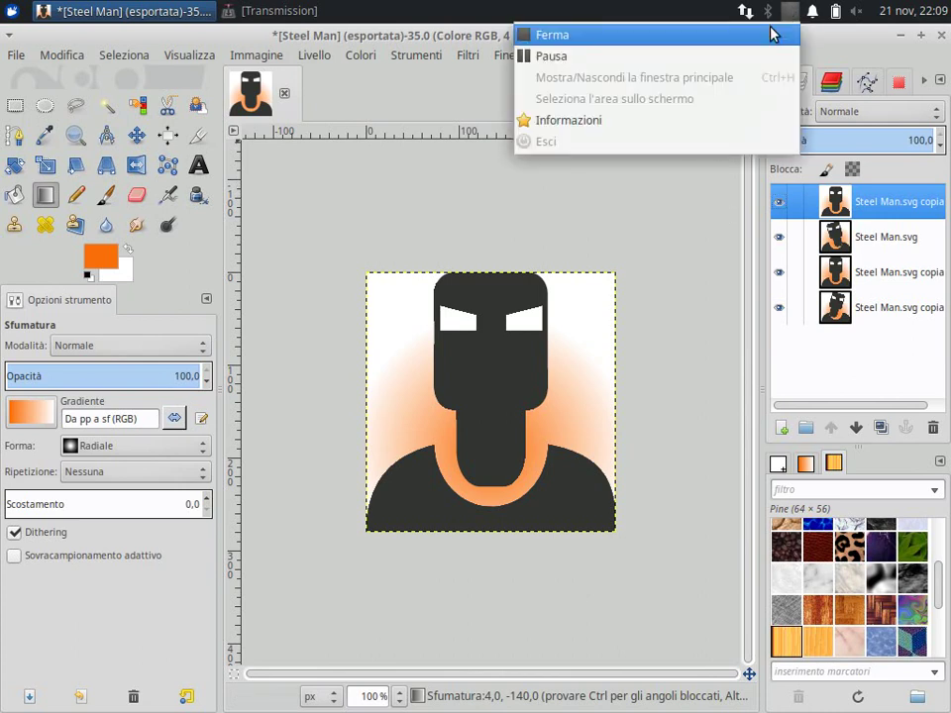